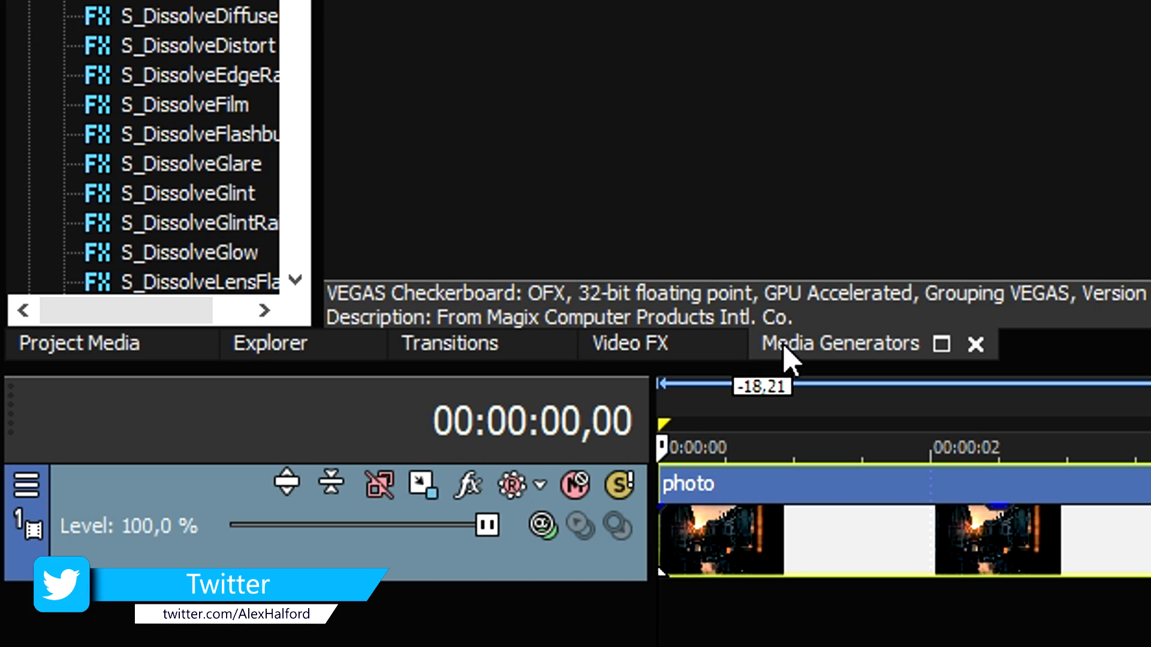
- Add a (Legacy) Text event with the Default Text preset on a new track above the photo, starting at the beginning
scroll(82, 237, "down", 20)
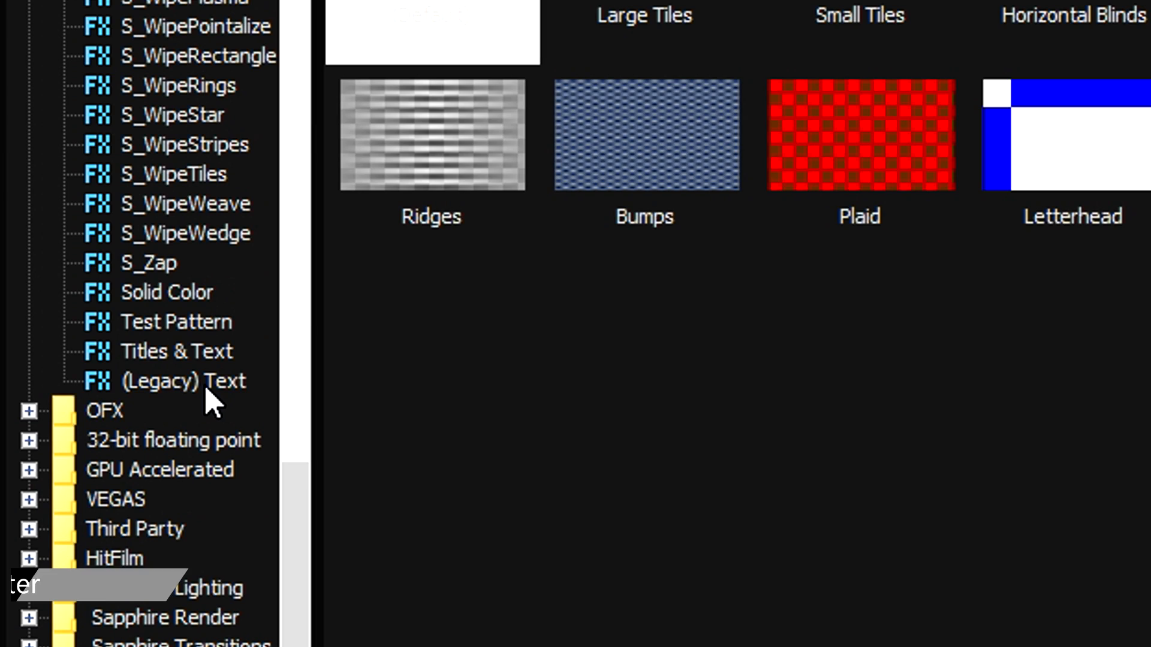
left_click(64, 238)
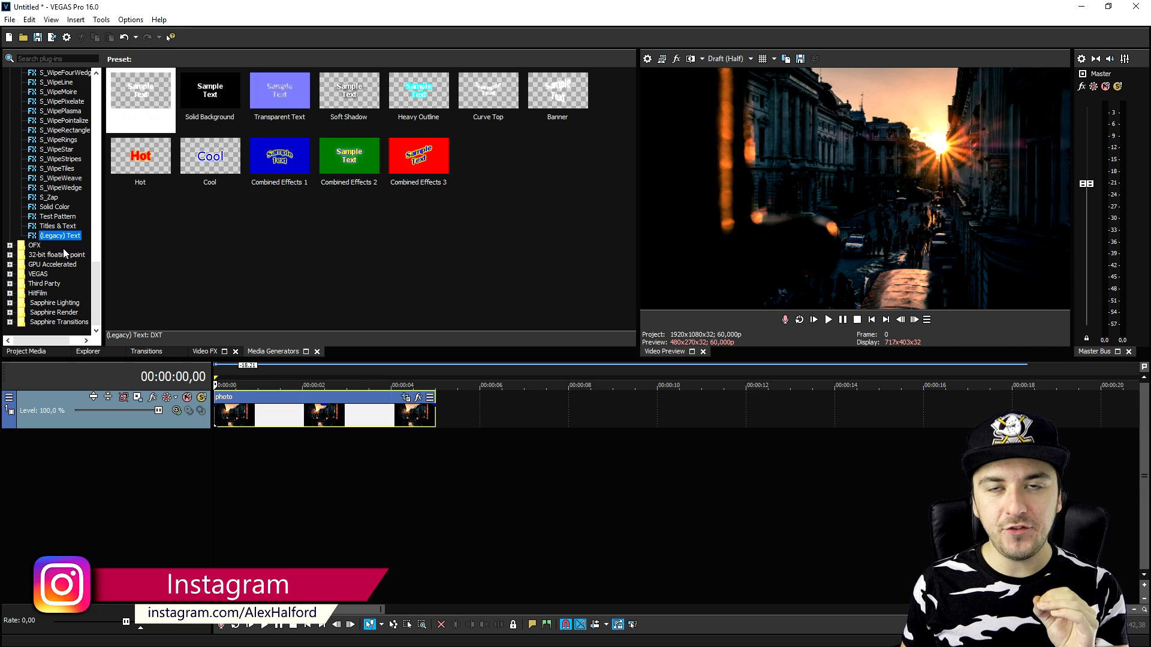
left_click(65, 226)
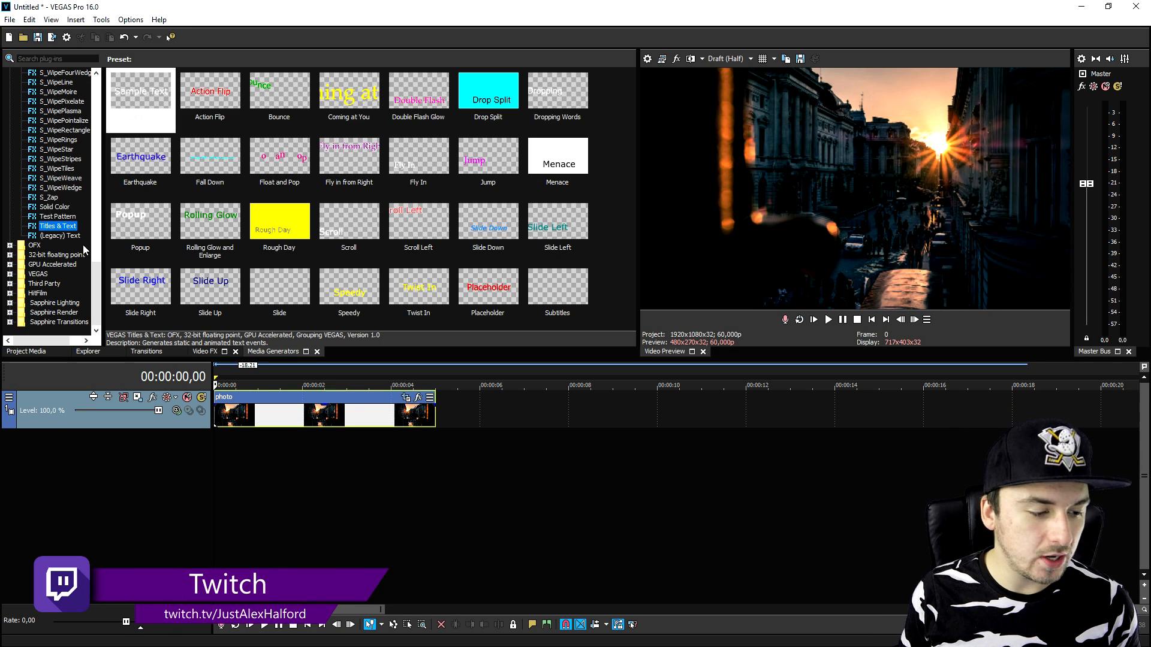
left_click(67, 235)
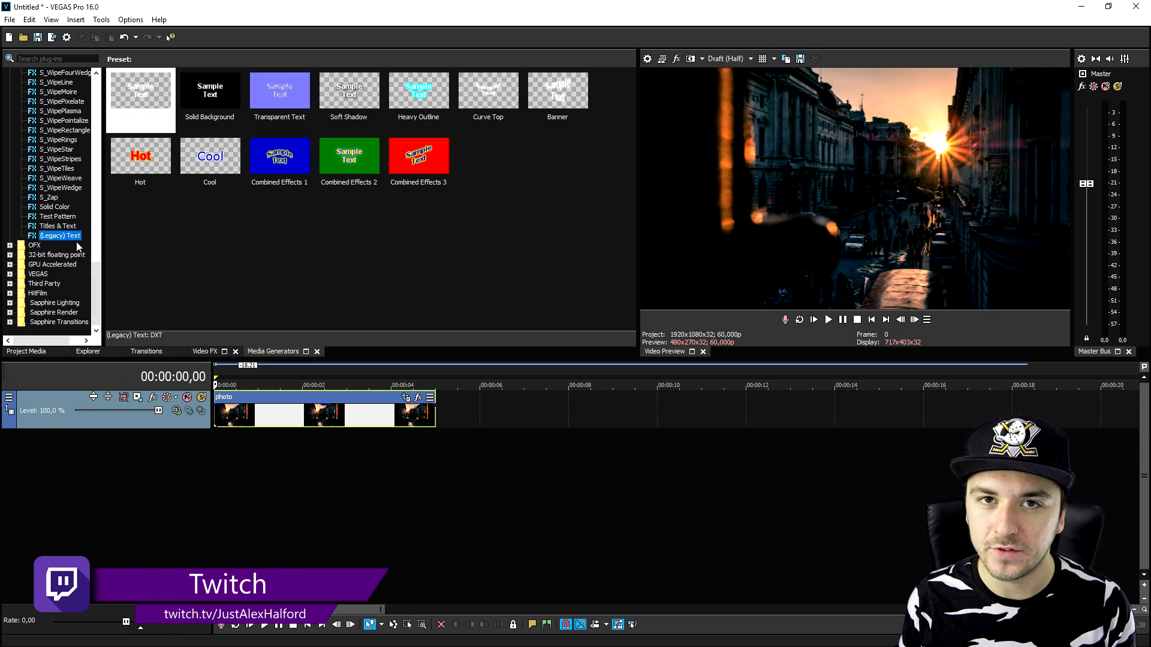
left_click_drag(150, 131, 146, 91)
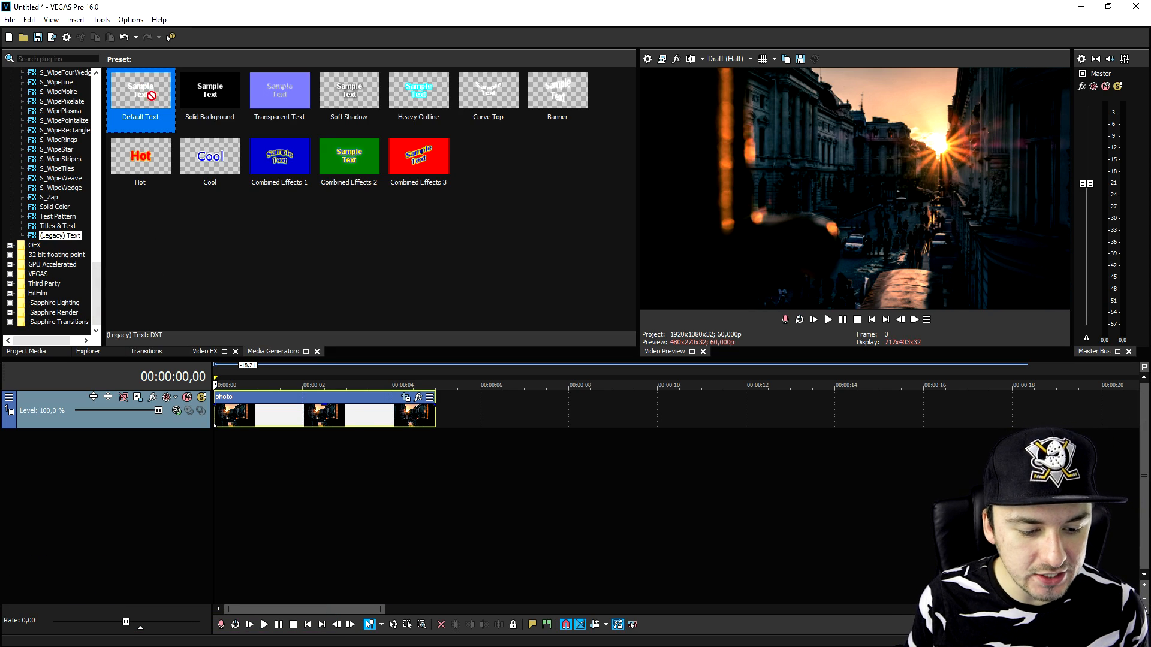
left_click_drag(268, 348, 342, 389)
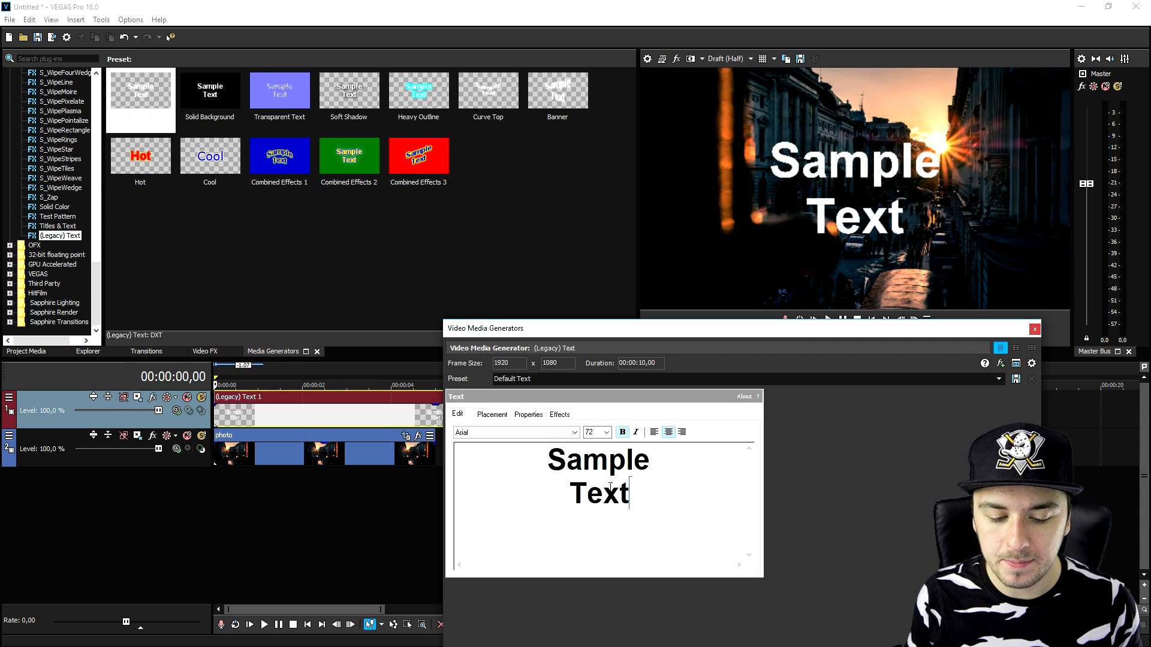
- Replace the sample text in the text generator with "Handwritten"
key("ctrl+a")
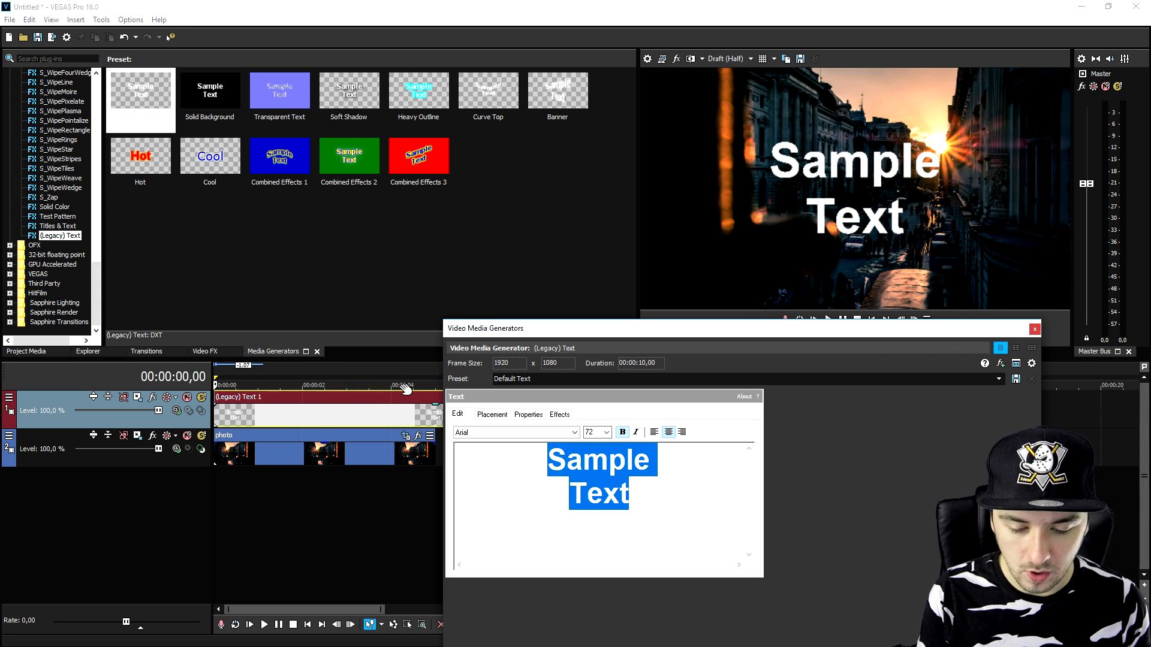
type("H")
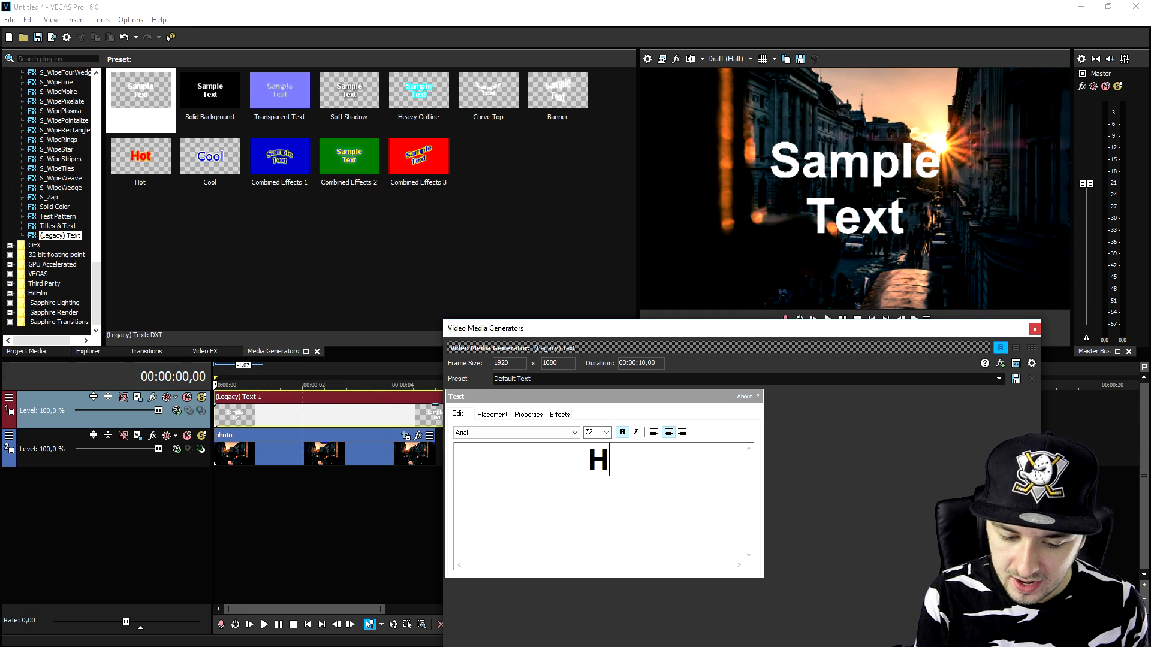
type("andwritten")
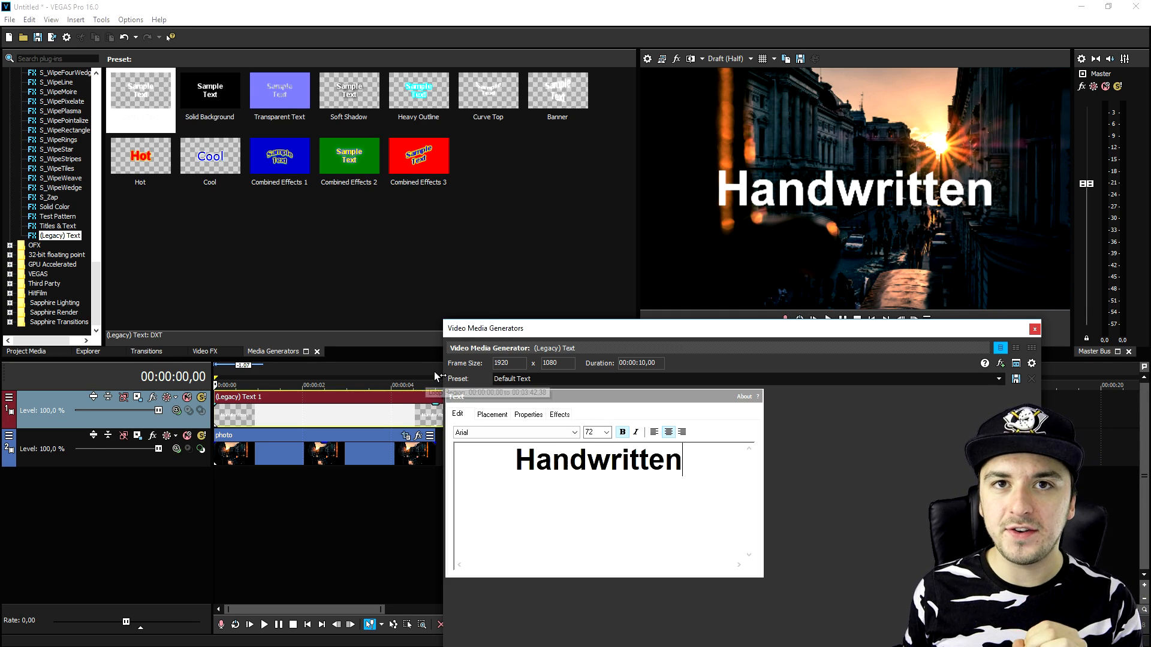
- Change the font of the word "Handwritten" to Lovetime FREE
double_click(608, 464)
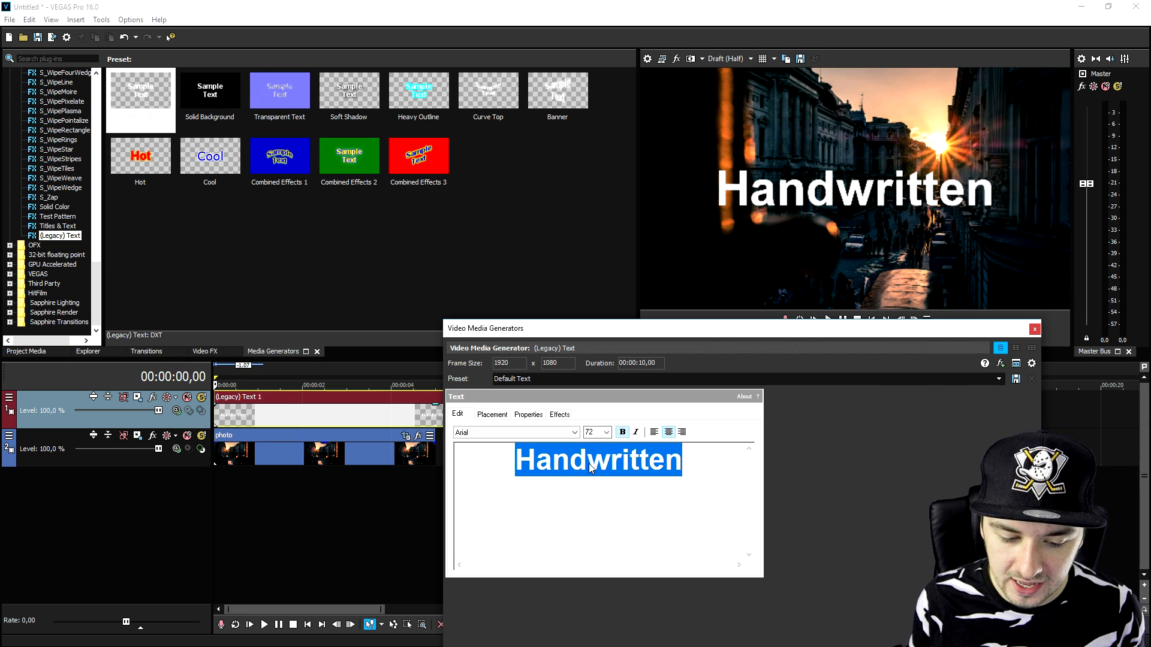
left_click(479, 434)
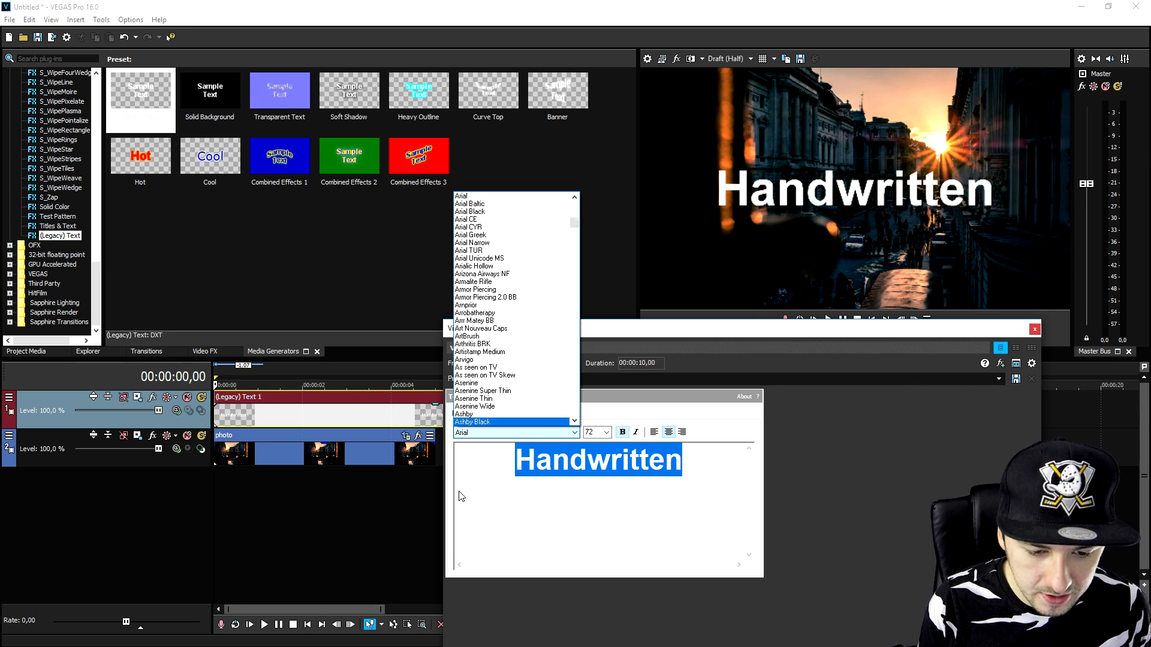
type("lovet")
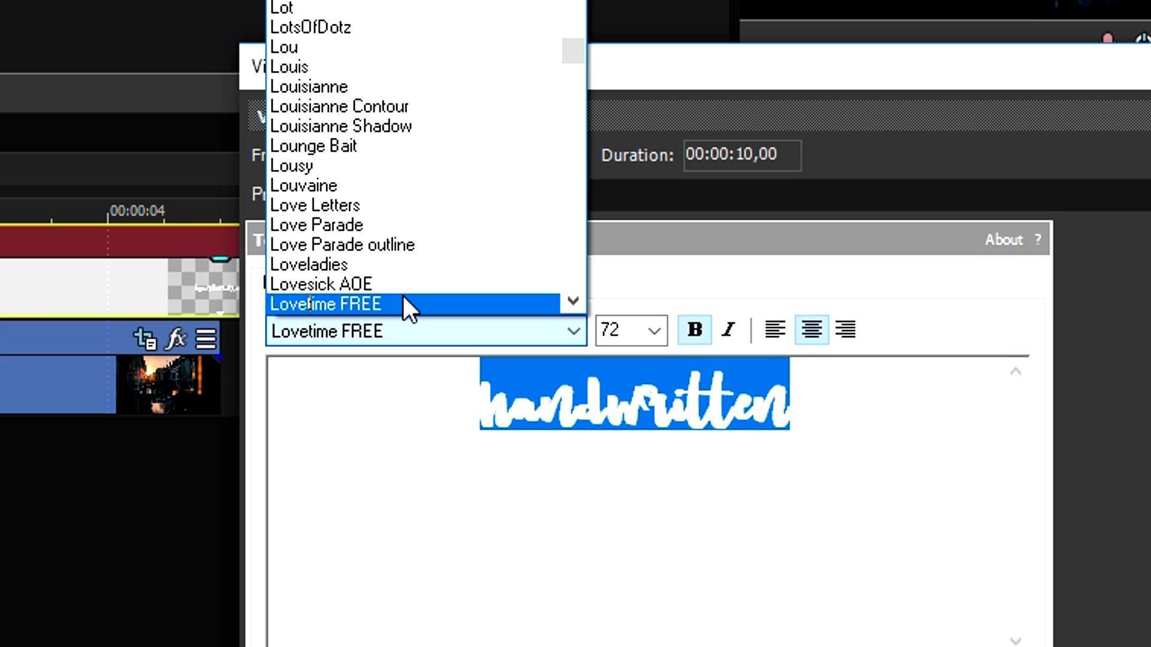
left_click(394, 300)
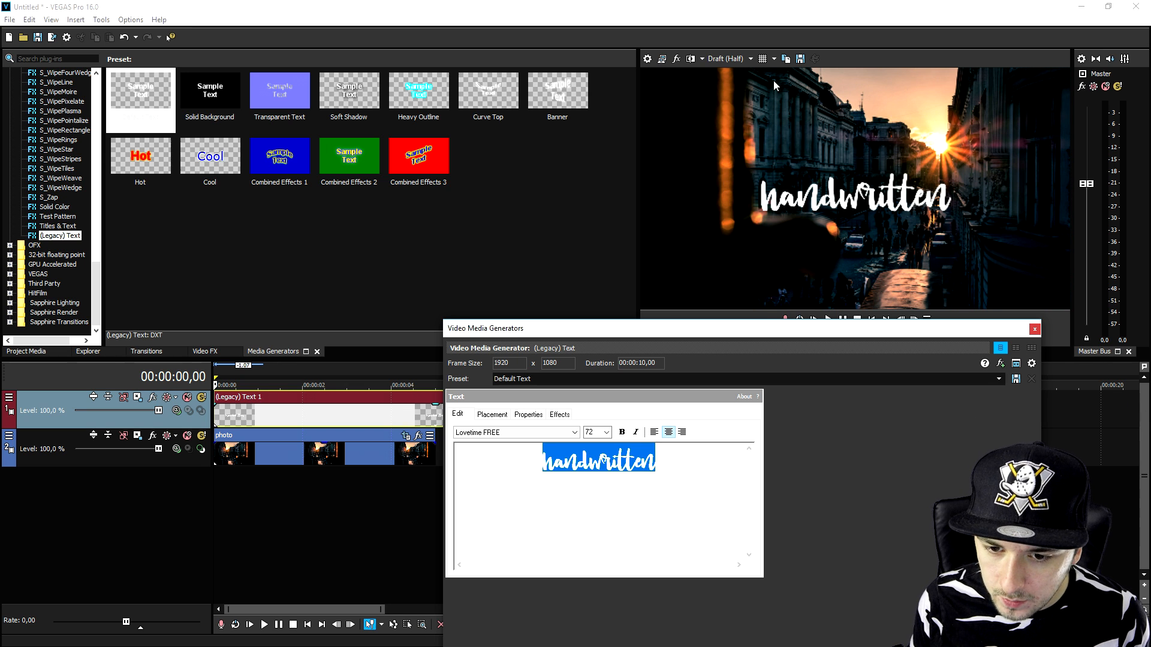
- Set the video preview quality to Draft (Full) and close the text generator window
left_click(730, 59)
mouse_move(743, 69)
left_click(797, 82)
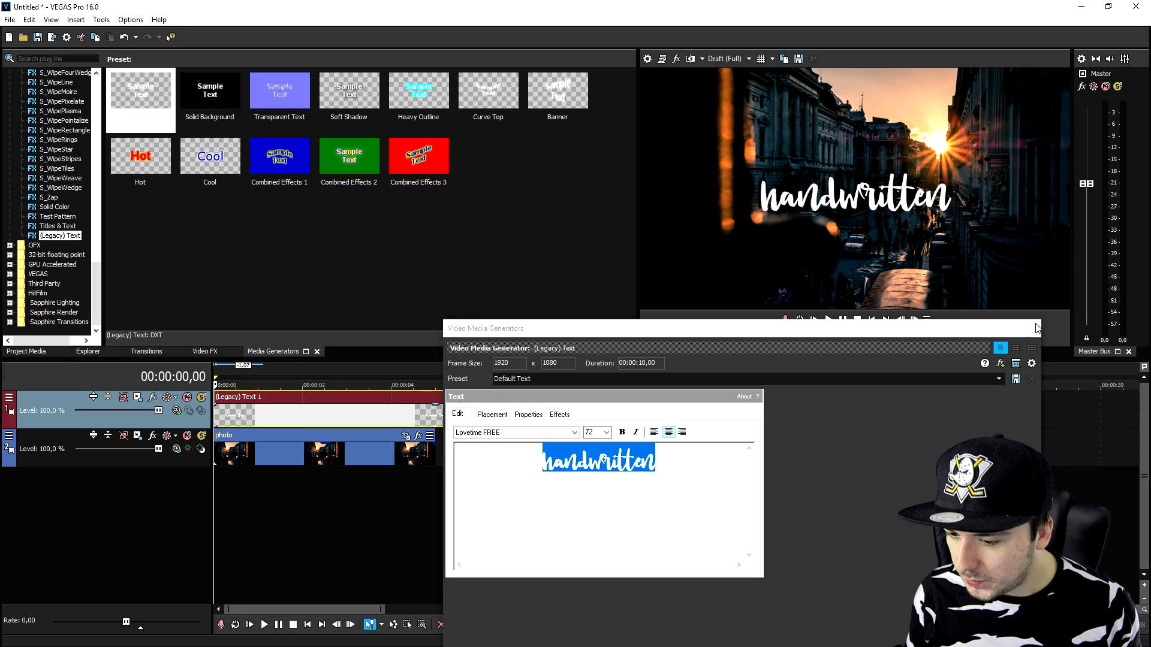
left_click(1037, 328)
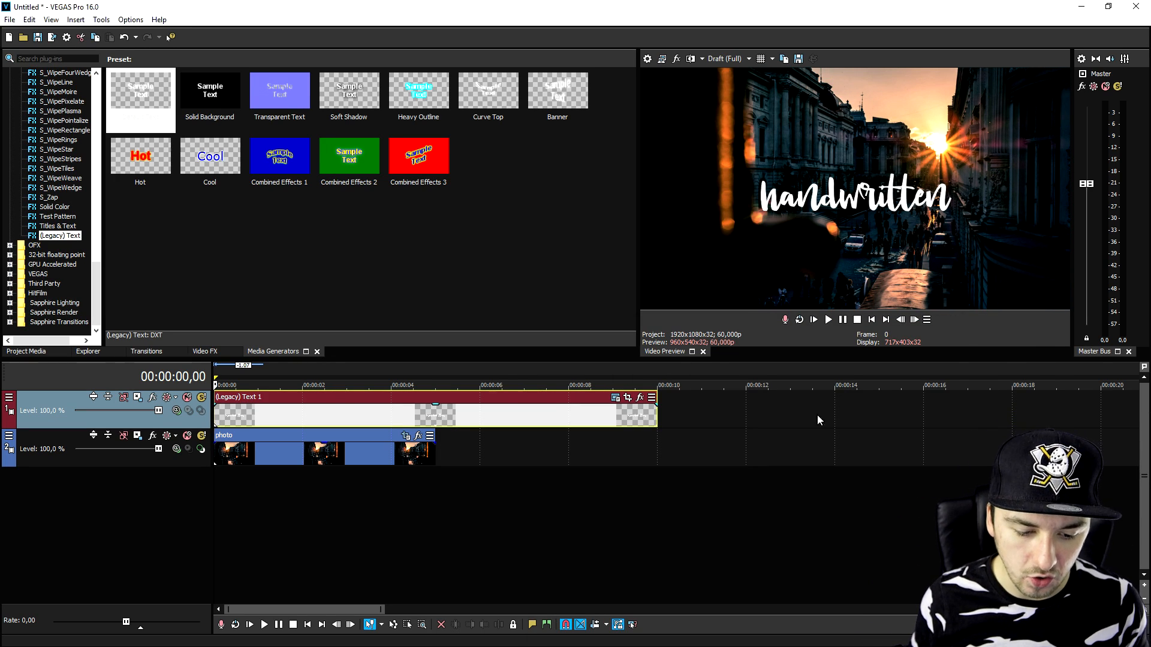
- Split the text event where the photo clip ends, at 00:00:05,00, and remove the leftover part
left_click(440, 419)
key("s")
left_click_drag(440, 419, 483, 418)
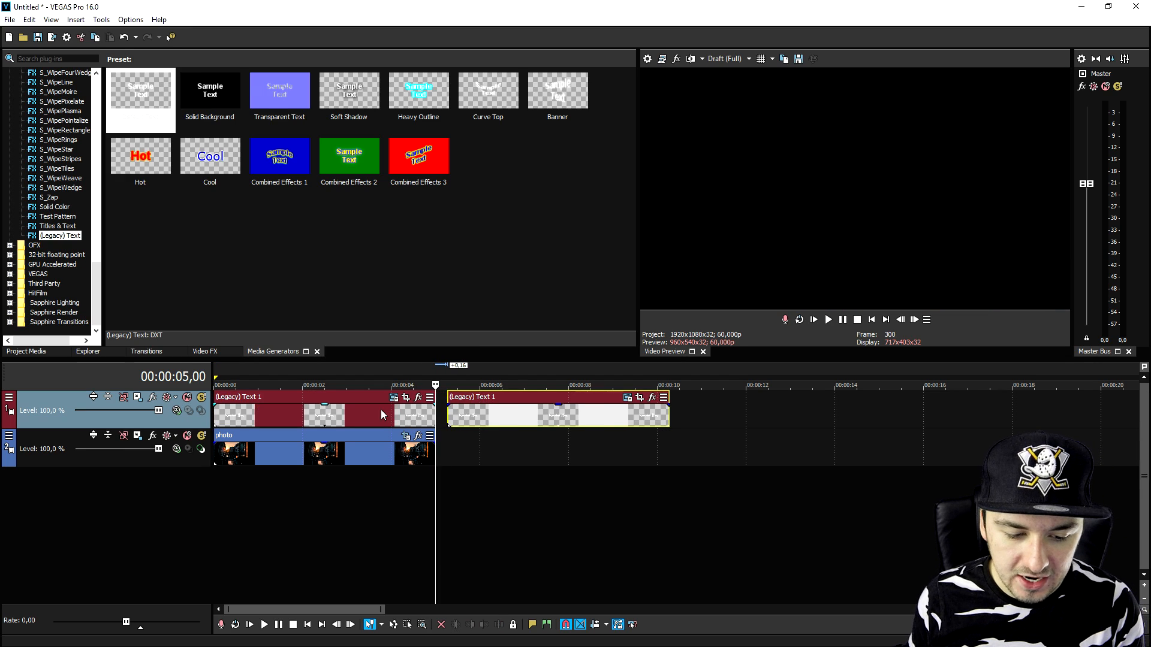
left_click_drag(383, 414, 222, 413)
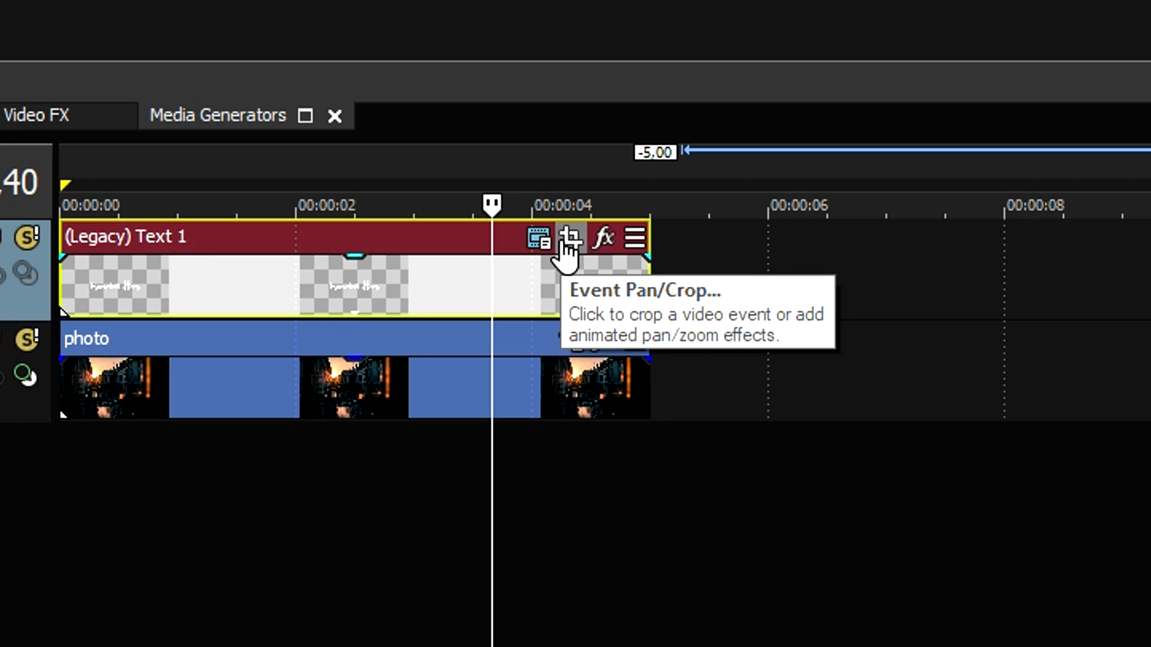
- Open the Event Pan/Crop window of the text event and enable its mask
left_click(566, 241)
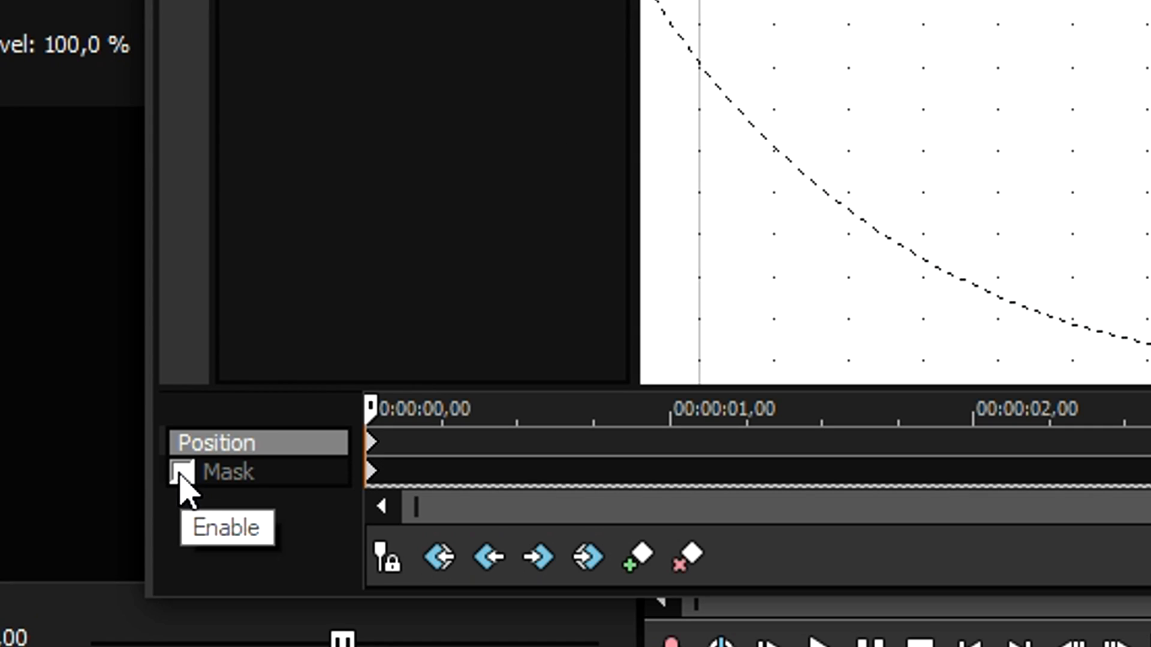
left_click(181, 473)
scroll(289, 305, "up", 3)
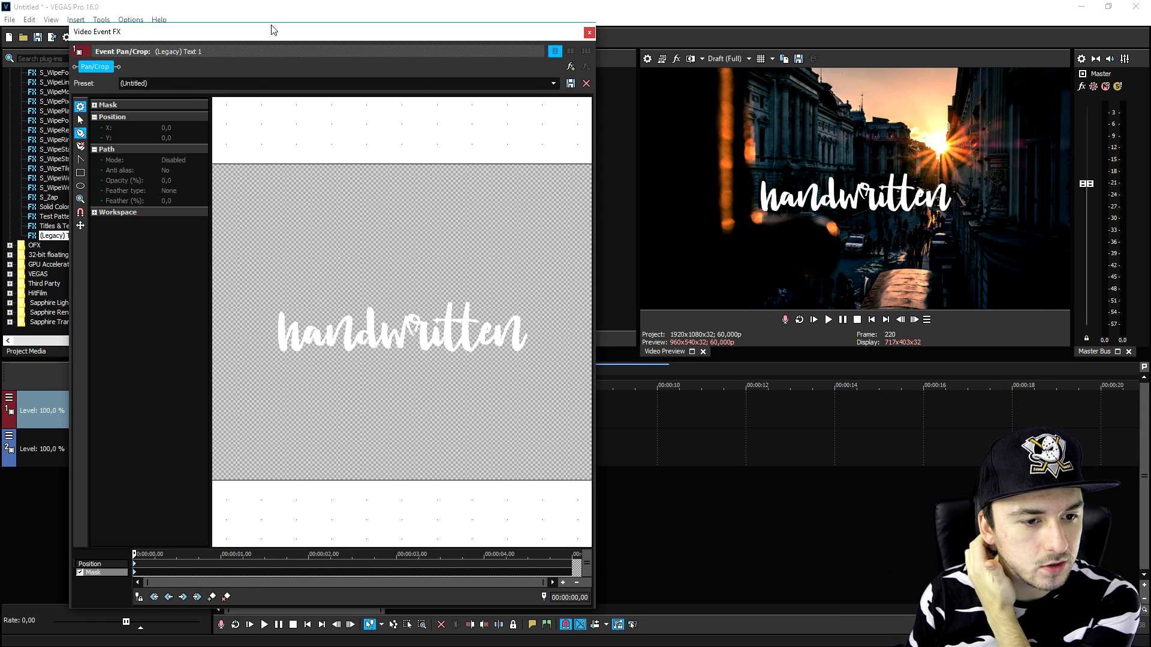
left_click_drag(272, 34, 303, 26)
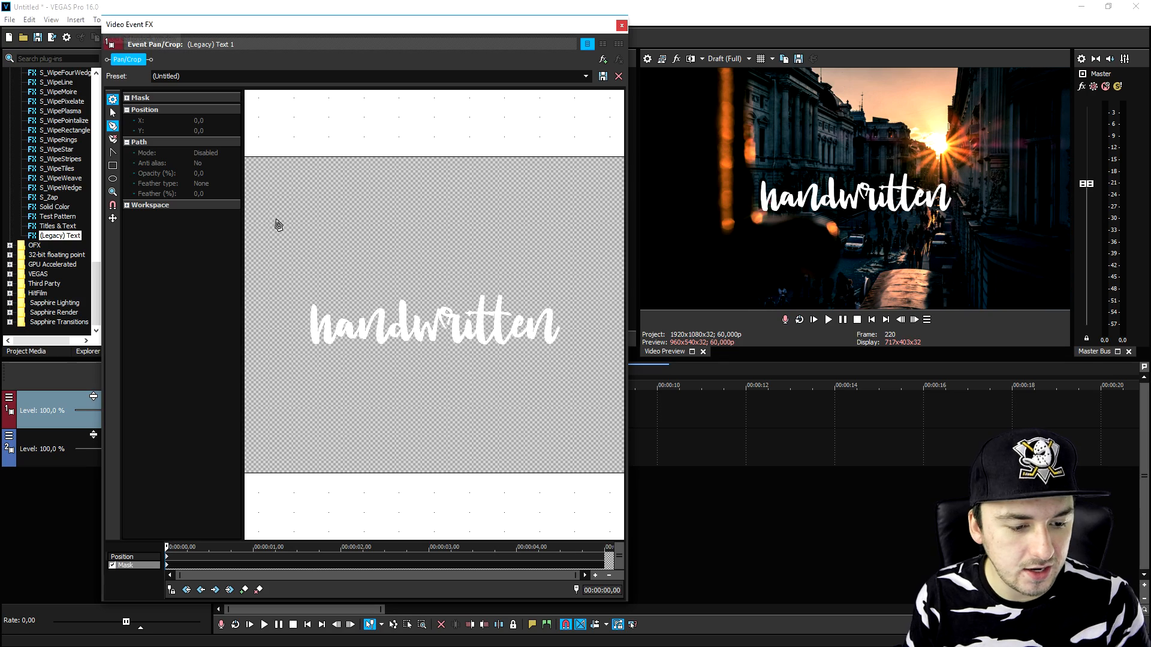
- Draw a closed mask path around the first vertical stroke of the letter "h", leaving out the rest of the word
left_click_drag(324, 262, 480, 230)
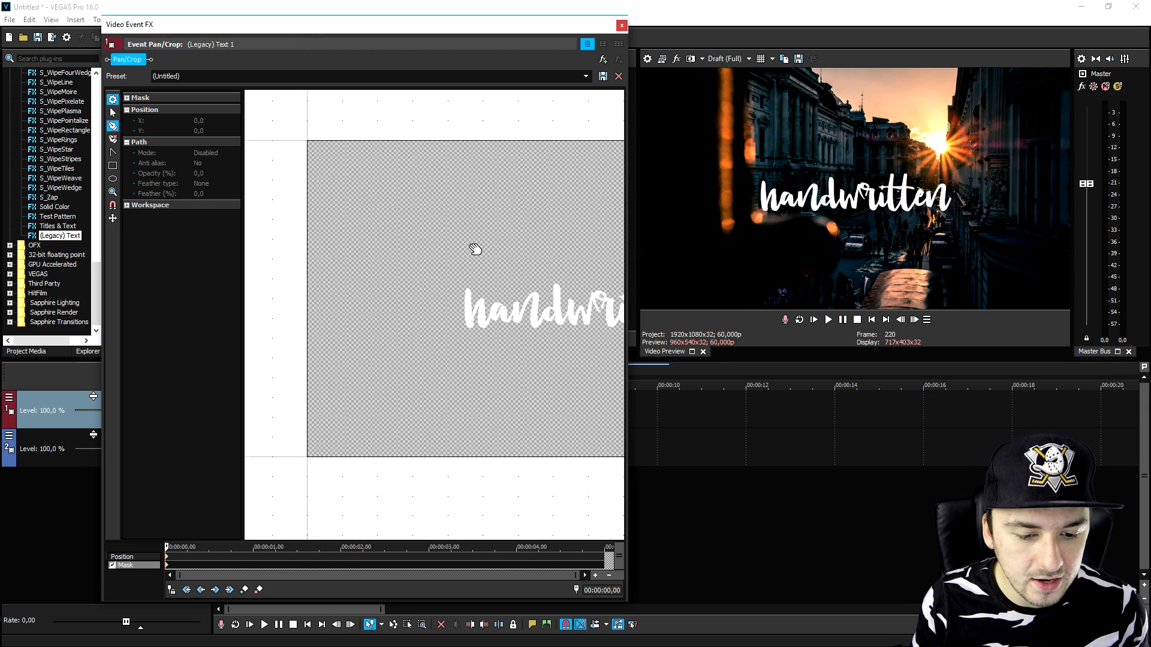
scroll(475, 250, "up", 8)
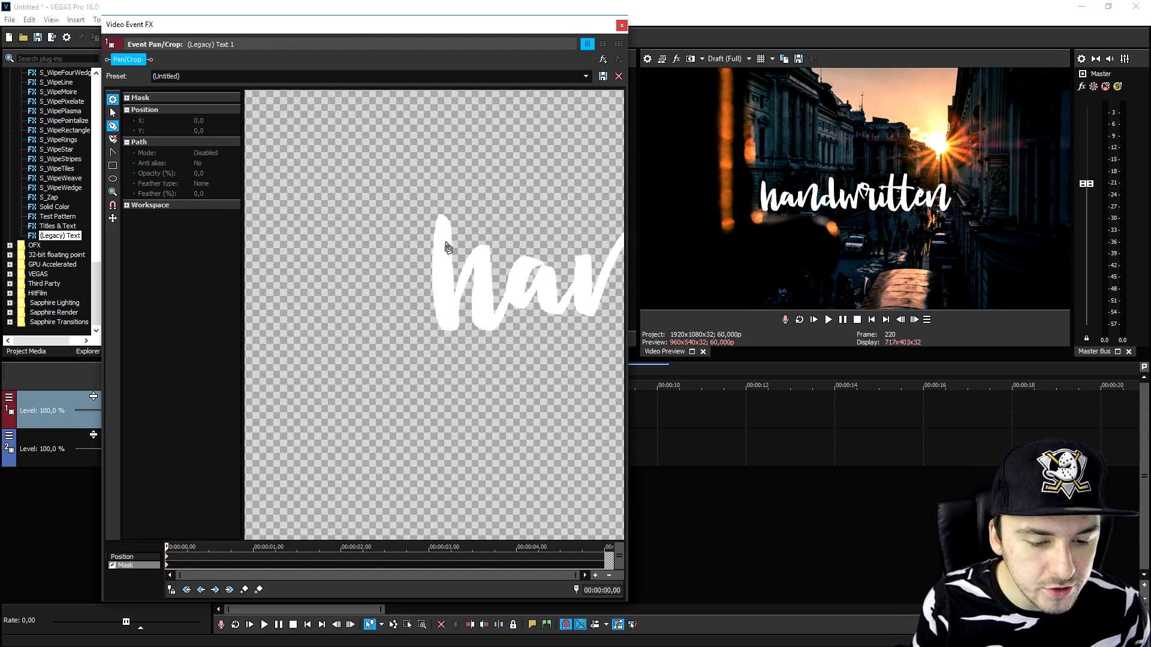
scroll(448, 248, "up", 2)
left_click(421, 169)
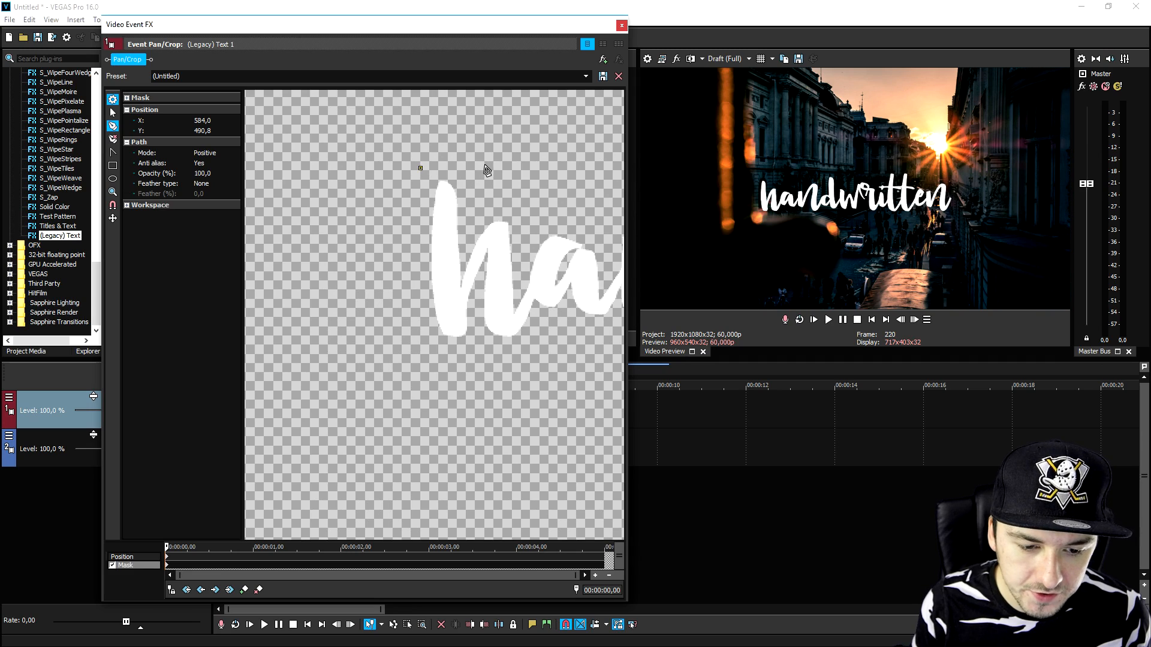
left_click(462, 301)
left_click(465, 332)
left_click(419, 343)
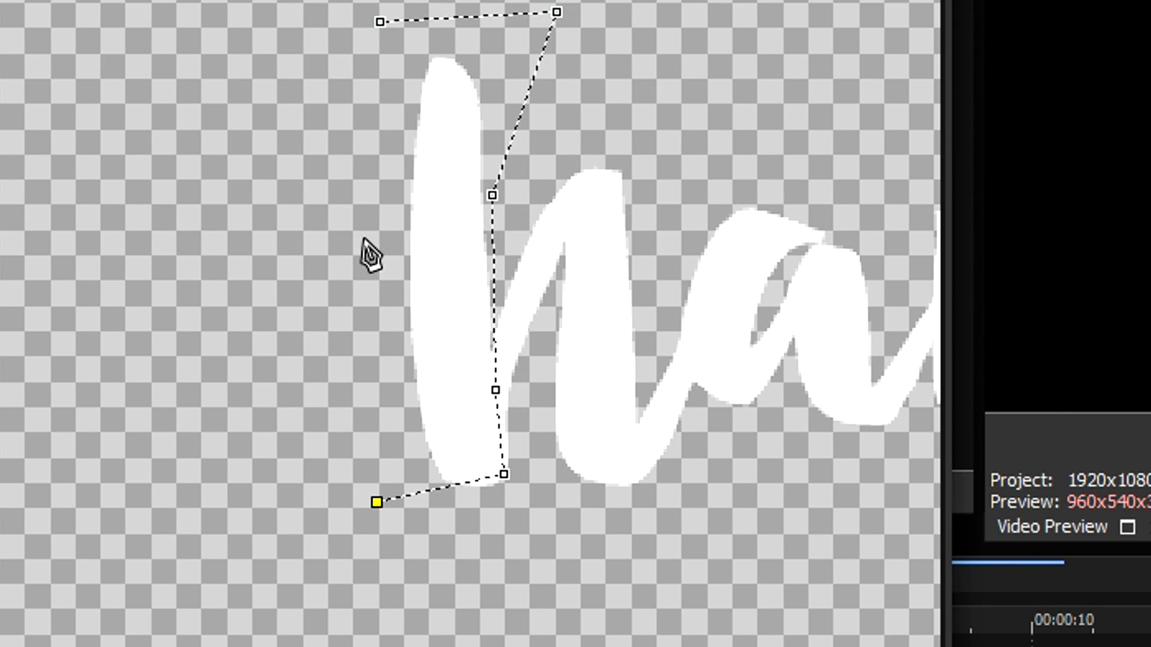
left_click(348, 185)
left_click(380, 22)
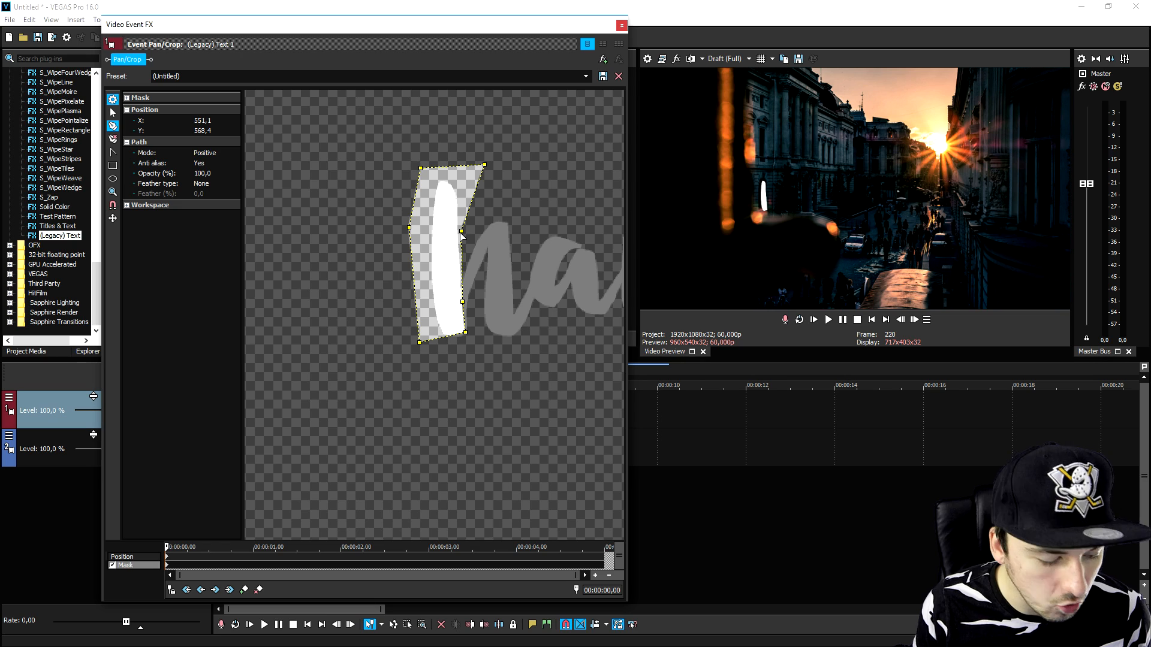
- Reshape the mask at the first frame by raising its lower points, so that only the upper part of the "h" stem shows
left_click(461, 232)
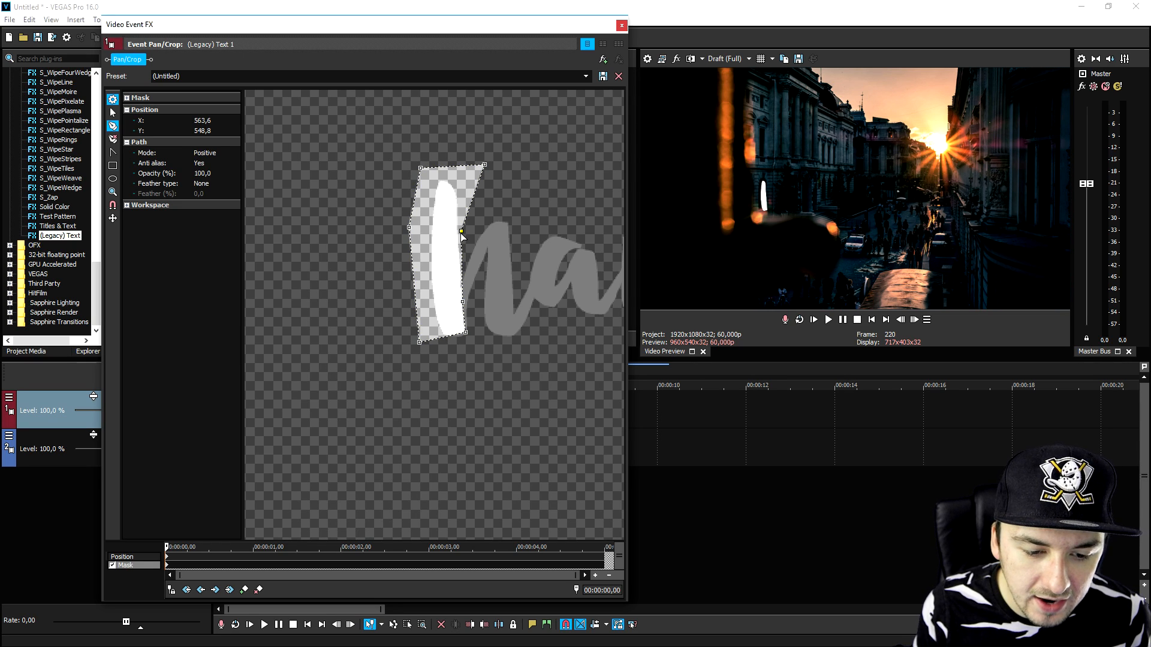
mouse_move(451, 232)
left_mouse_down()
mouse_move(439, 225)
mouse_move(456, 233)
left_mouse_up()
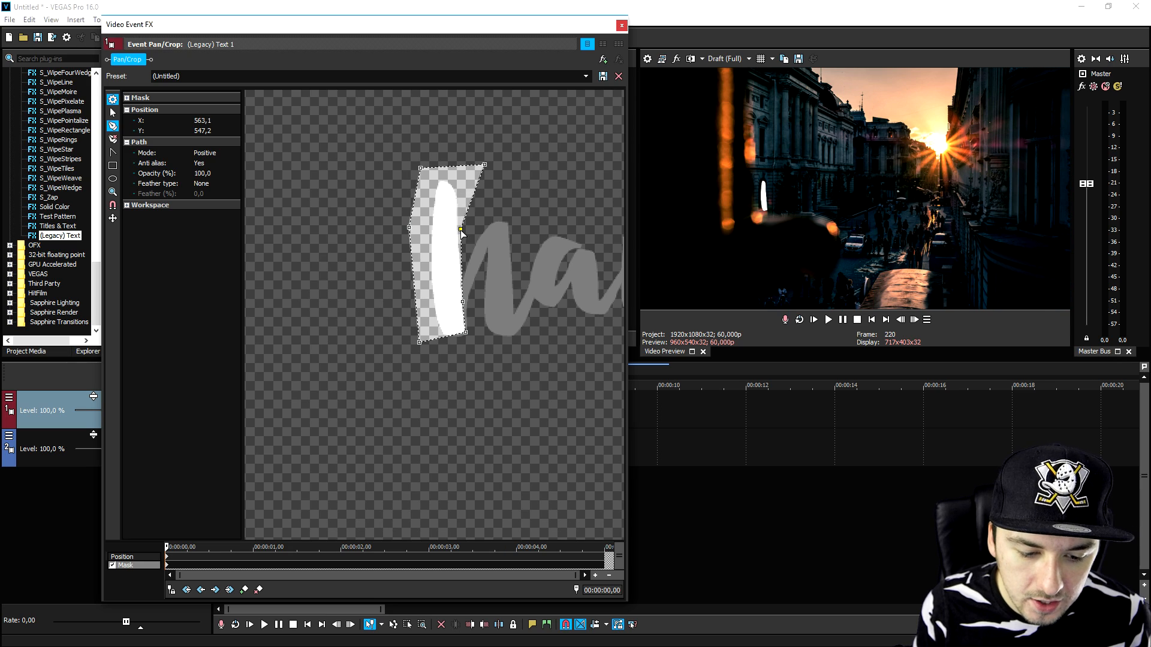
left_click_drag(456, 302, 454, 266)
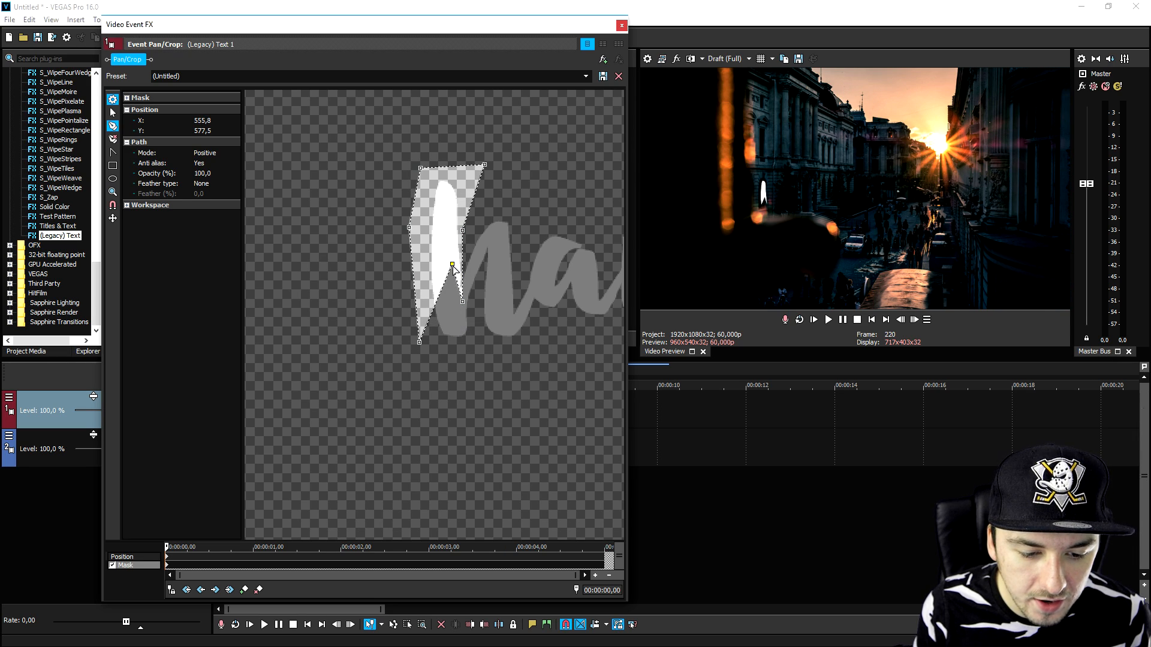
left_click_drag(419, 340, 417, 296)
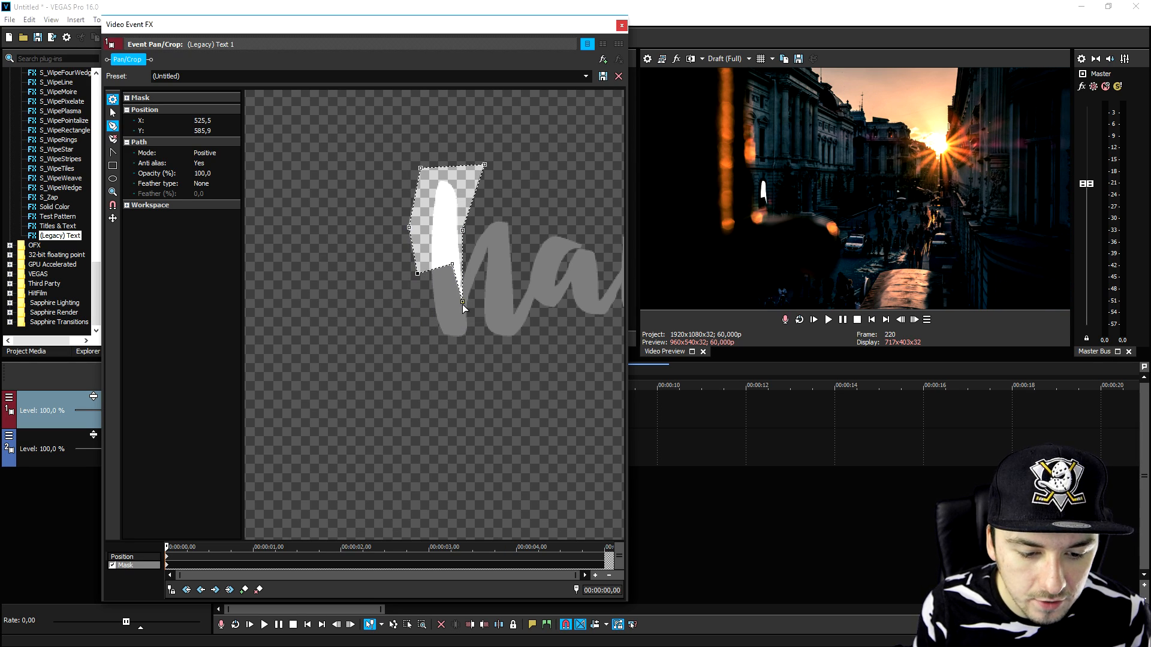
- At 00:00:00,03 in the mask timeline, extend the lower mask points down past the foot of the "h" stem
scroll(166, 549, "up", 10)
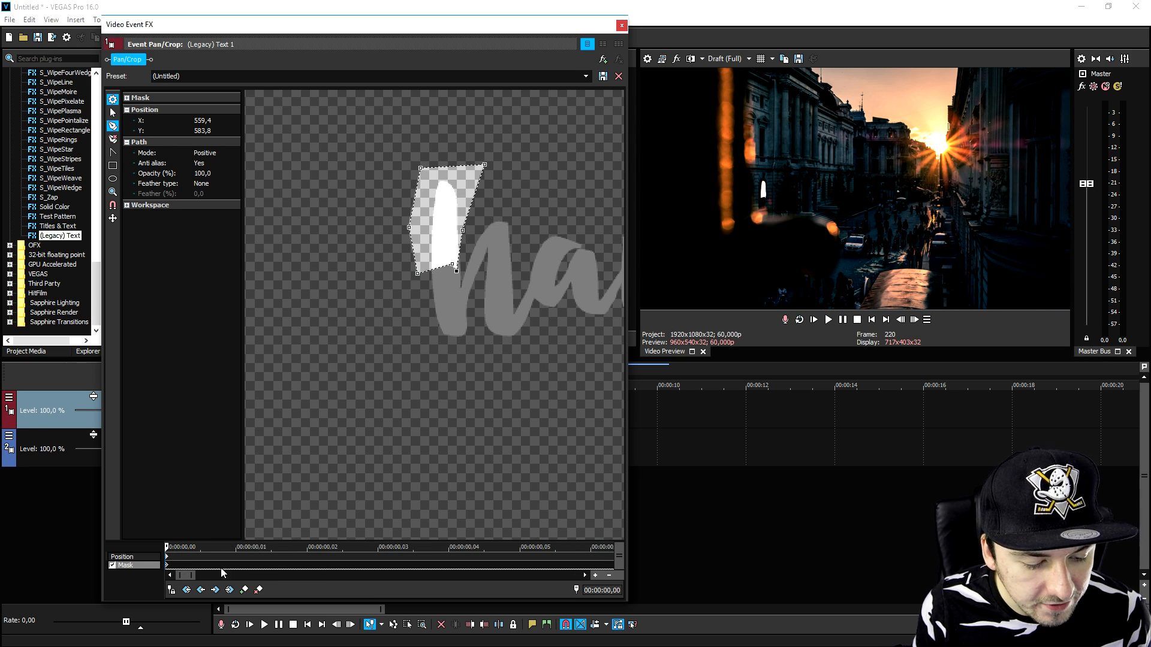
scroll(209, 564, "down", 4)
key("Right")
key("Right")
key("Right")
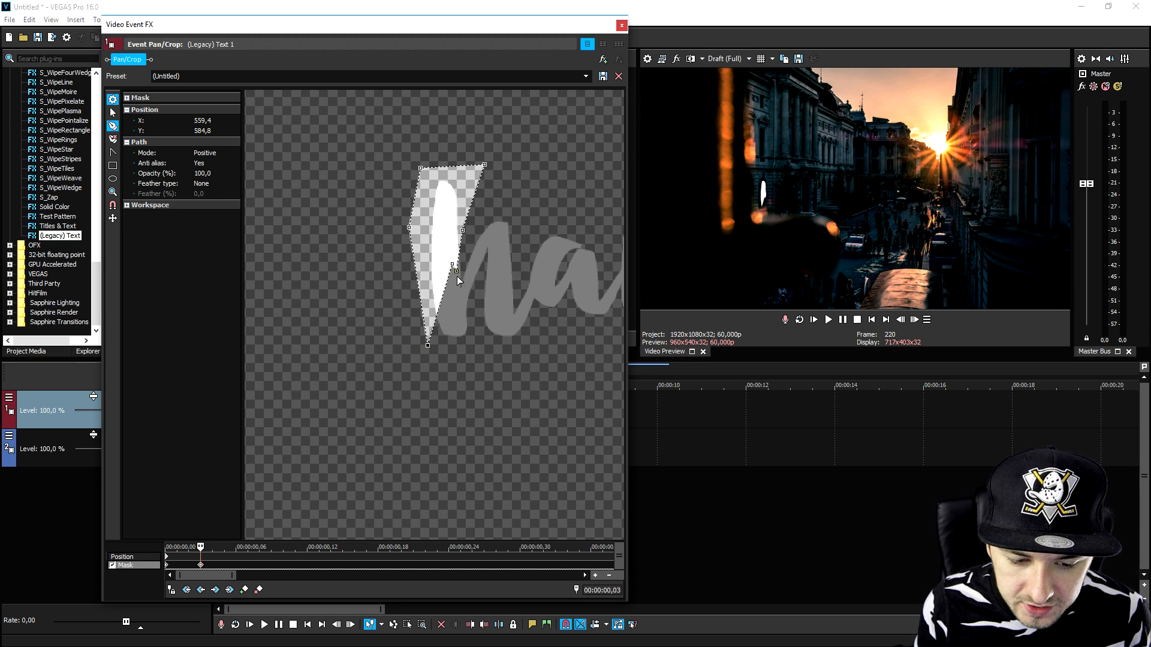
left_click_drag(469, 334, 470, 340)
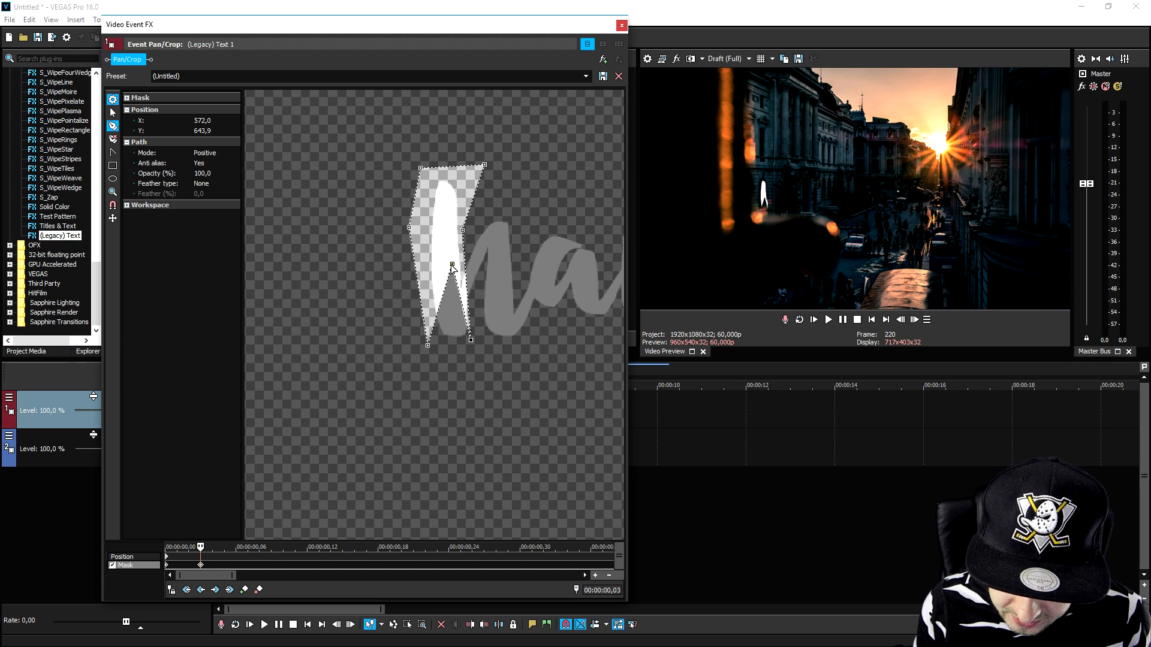
left_click_drag(452, 264, 453, 345)
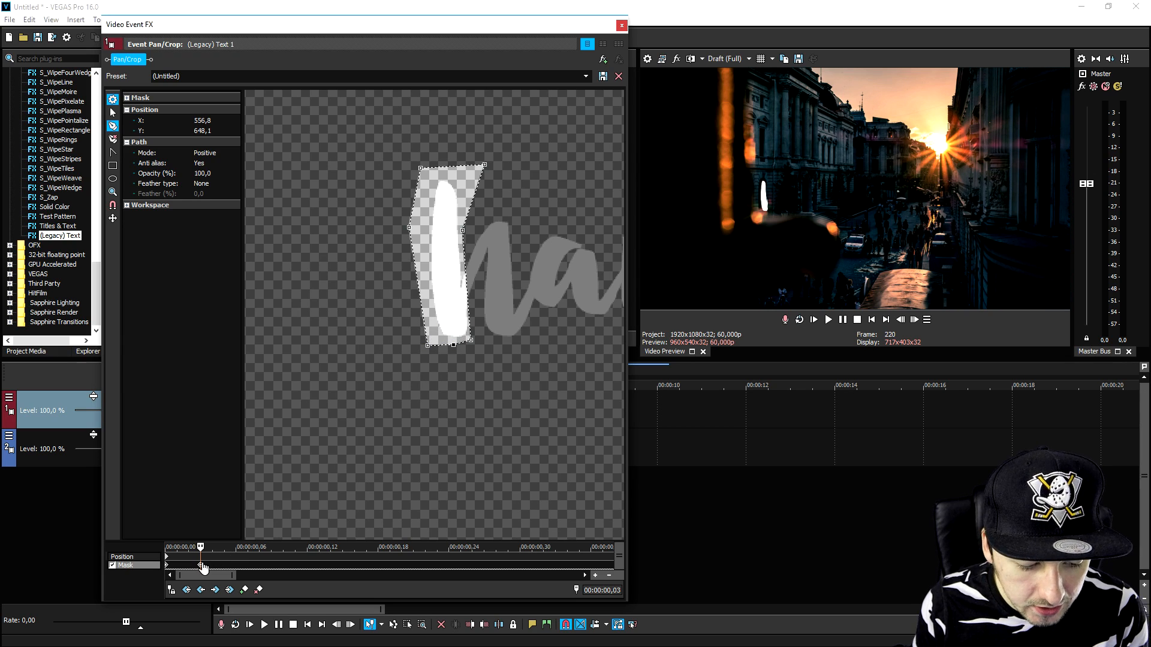
- At 00:00:00,06, widen the mask's right edge to reveal the start of the second stroke of the "h"
key("Right")
key("Right")
key("Right")
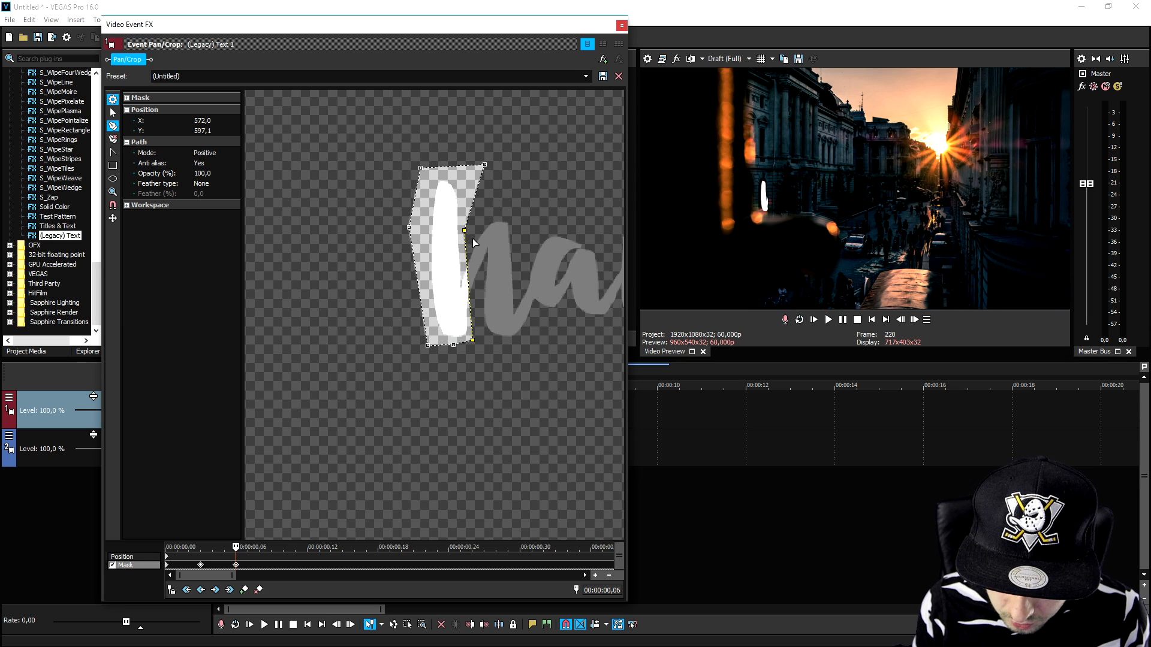
left_click_drag(462, 231, 481, 244)
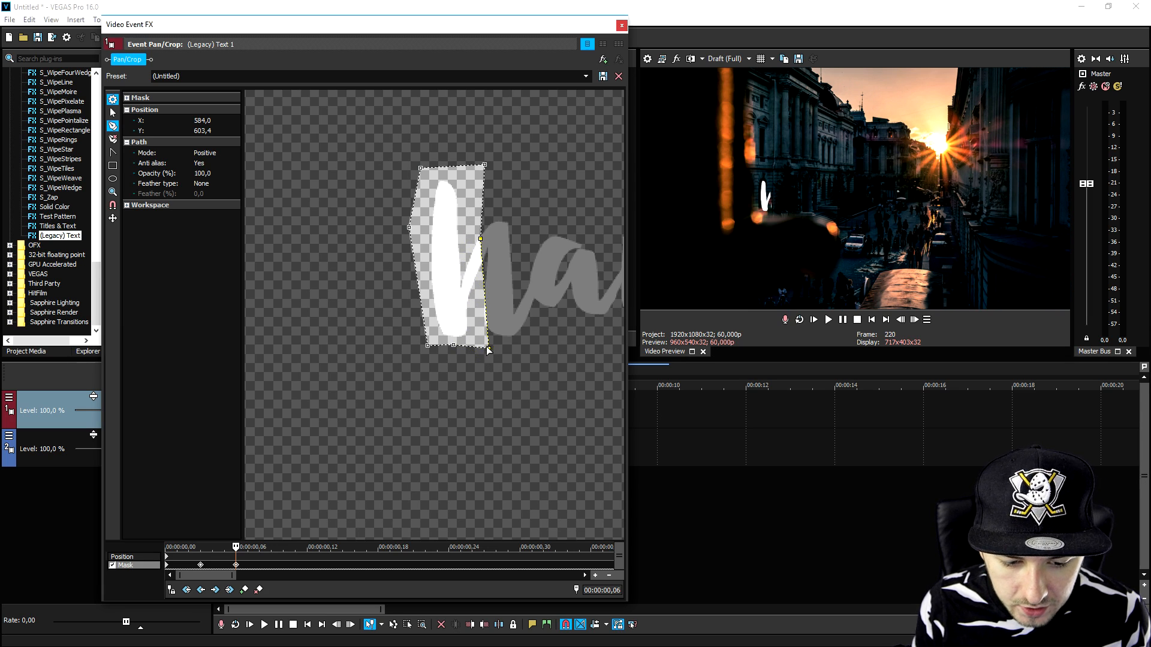
- At 00:00:00,06, refine the mask's lower corner and side point so only the start of the "h" second stroke shows
left_click_drag(489, 350, 474, 333)
left_click_drag(463, 222, 484, 223)
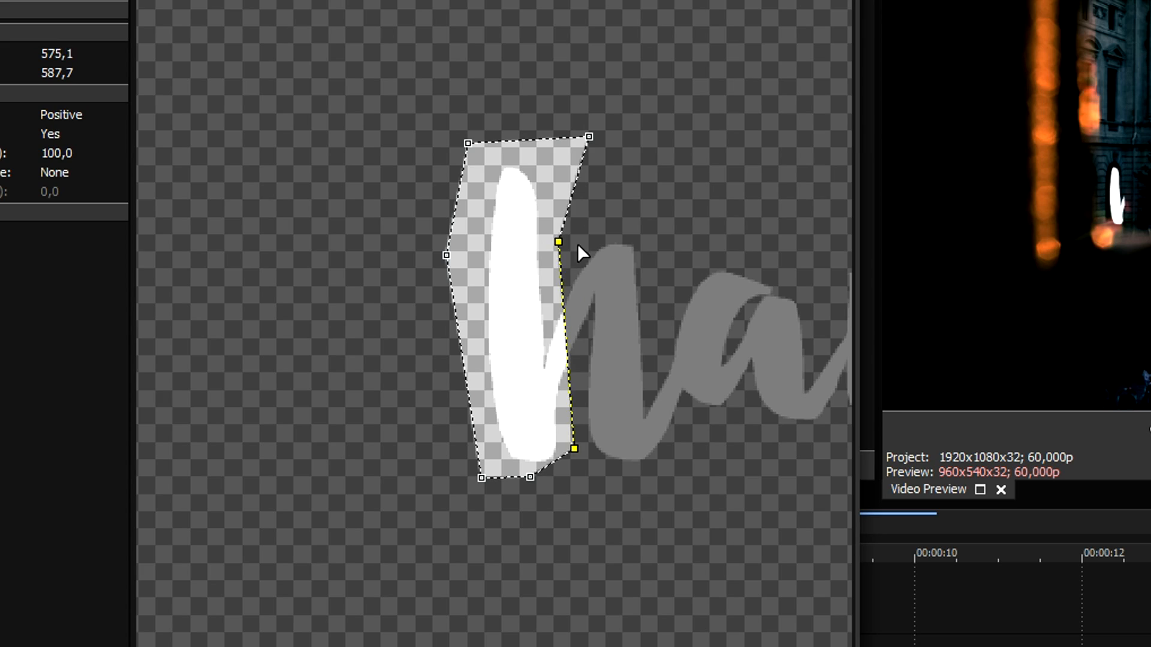
left_click_drag(583, 244, 566, 245)
mouse_move(531, 473)
left_mouse_down()
mouse_move(531, 459)
mouse_move(535, 467)
left_mouse_up()
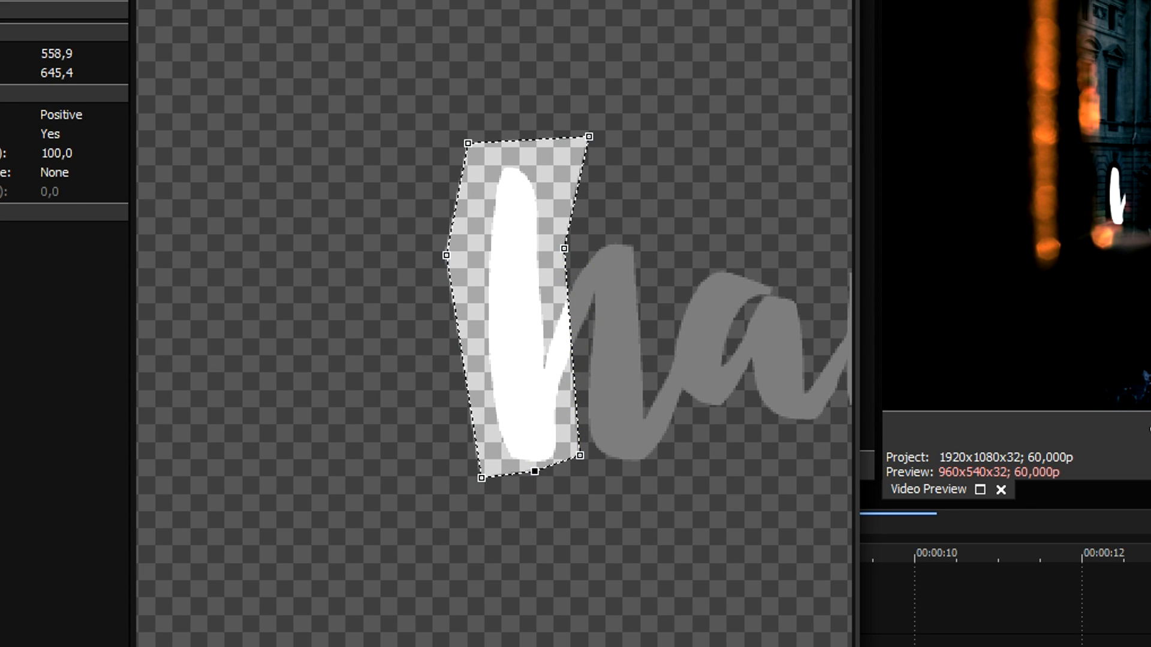
- At 00:00:00,09, pull the mask's side point outward to reveal more of the rising stroke of the "h"
key("Right")
key("Right")
key("Right")
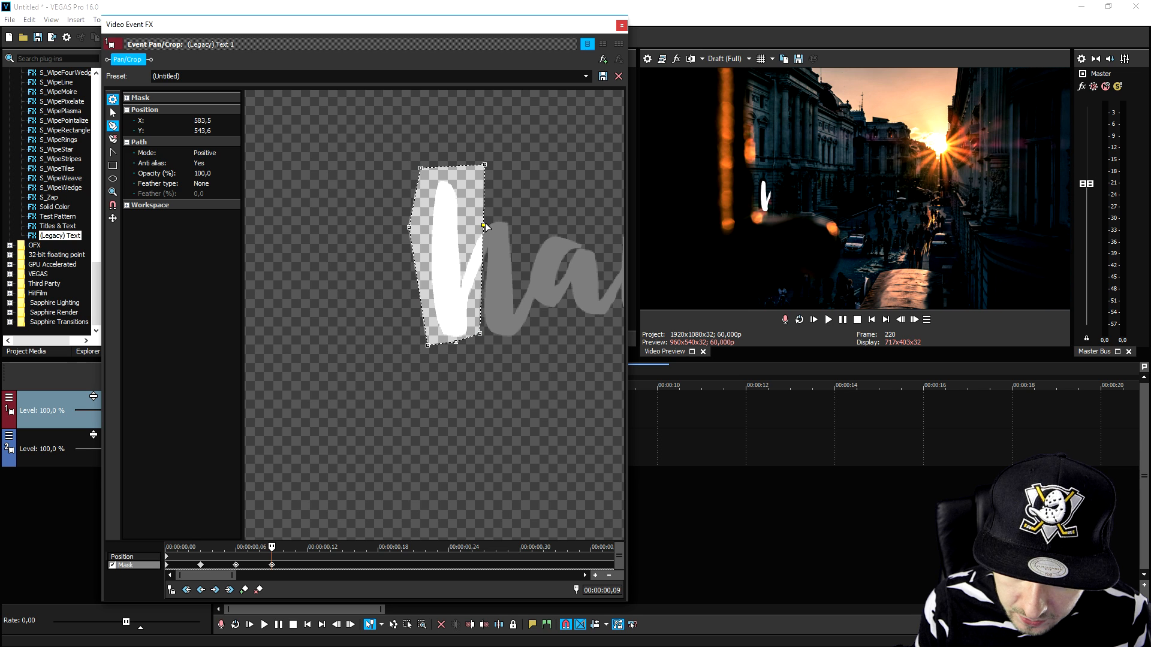
left_click_drag(471, 229, 493, 226)
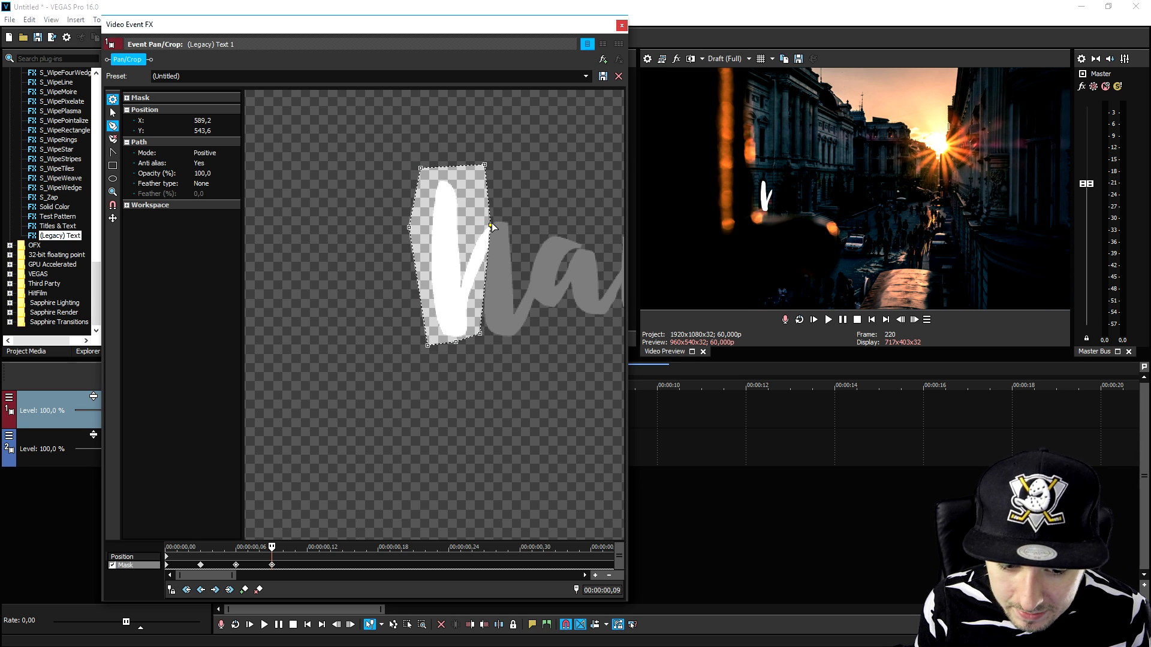
- At 00:00:00,12, extend the mask's side and lower corner points to reveal the arch and second stem of the "h"
left_click(273, 565)
key("Right")
key("Right")
key("Right")
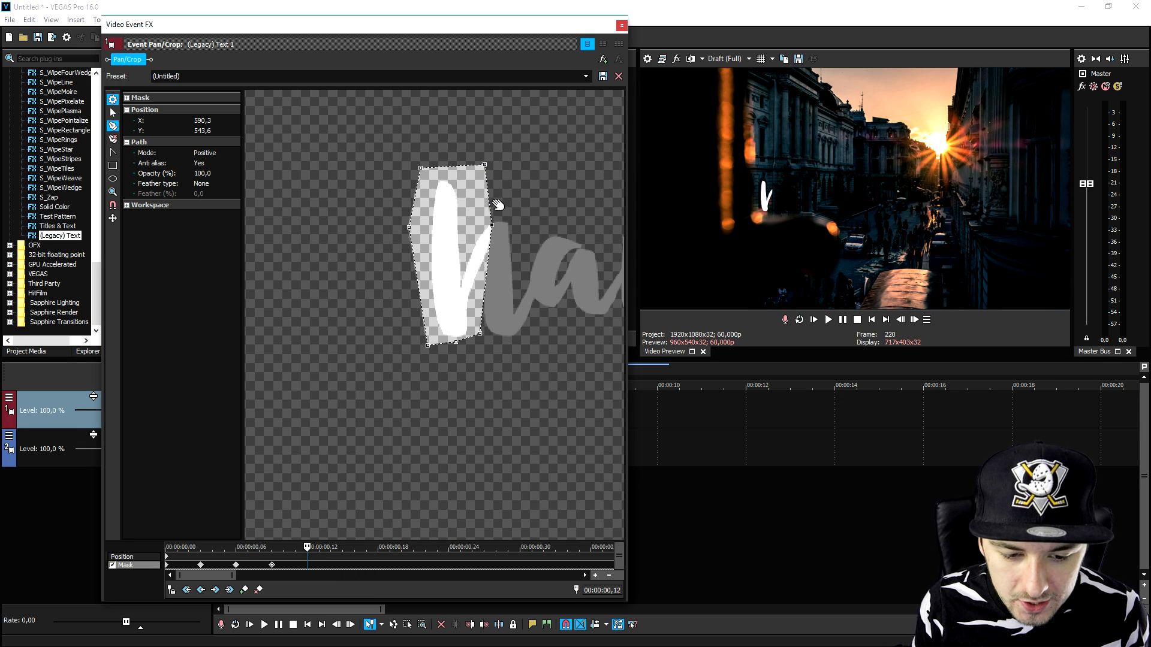
left_click_drag(492, 225, 516, 224)
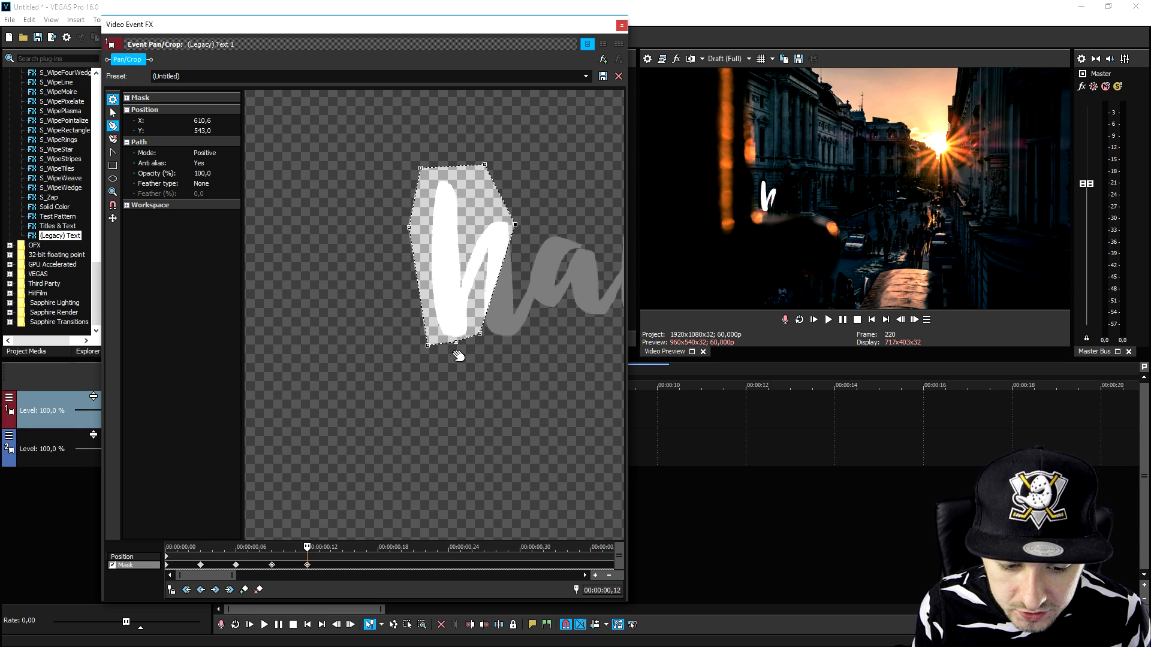
left_click_drag(480, 333, 508, 338)
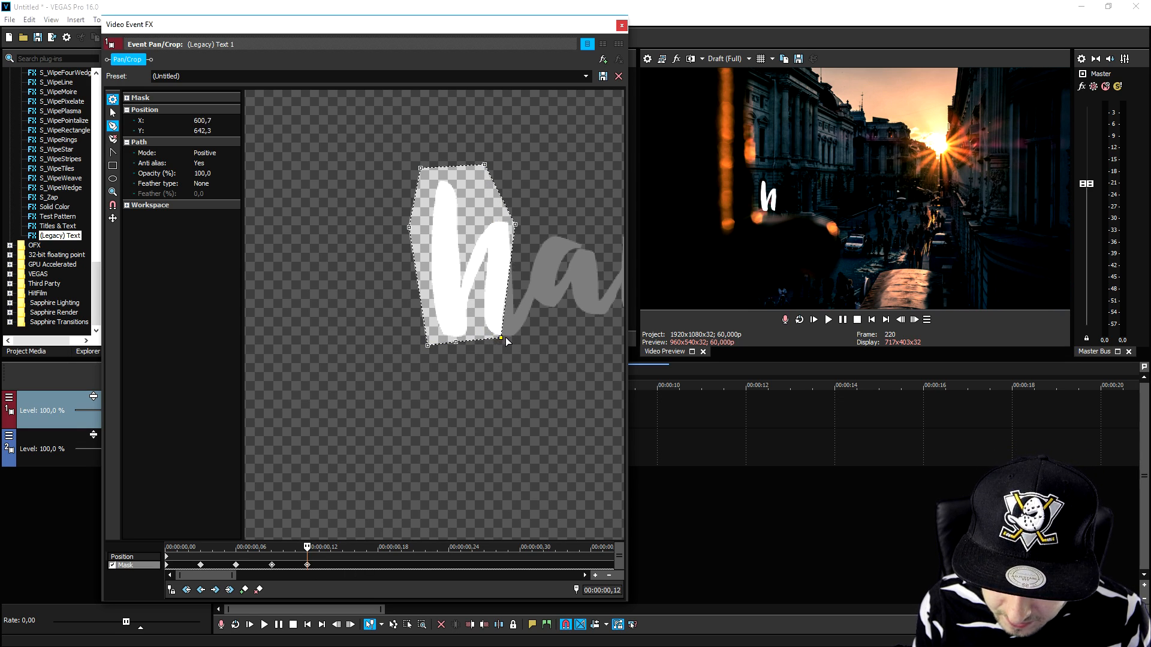
- At 00:00:00,15, extend the mask's side and lower corner points over the exit stroke of the "h"
key("Right")
key("Right")
key("Right")
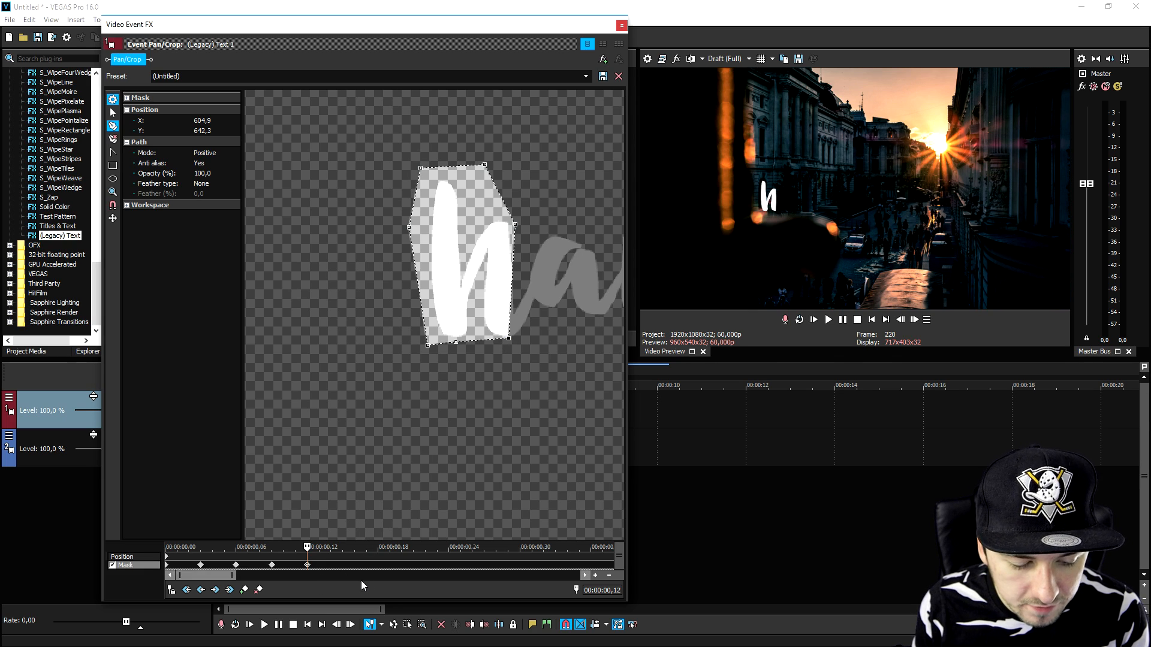
left_click_drag(517, 225, 535, 228)
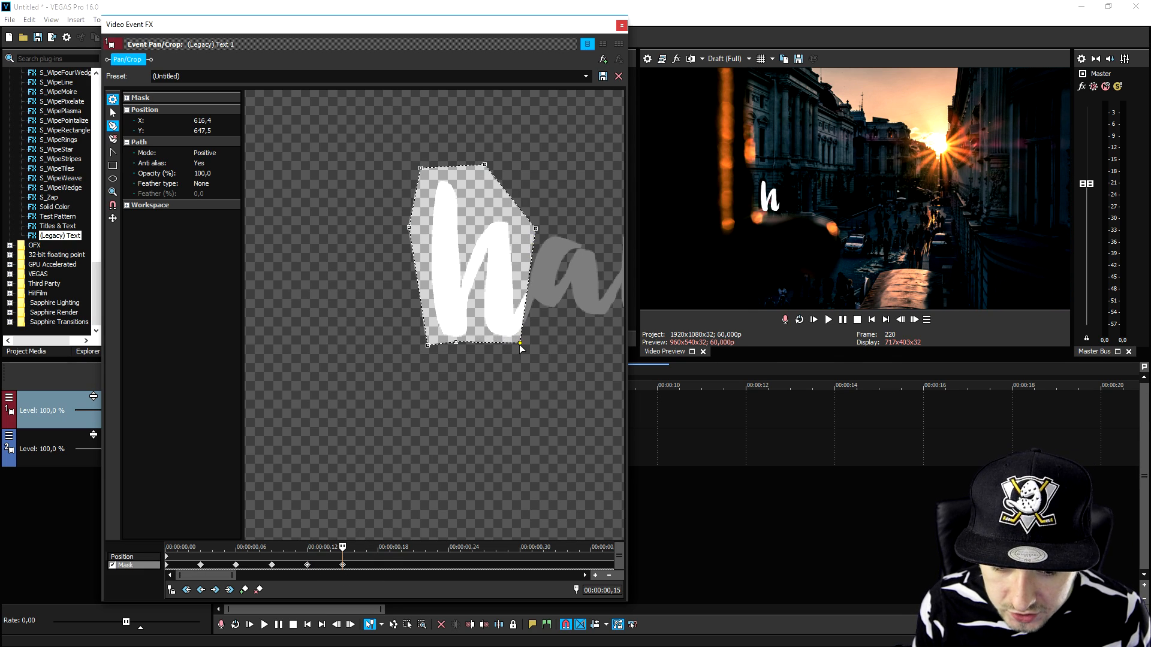
left_click_drag(509, 338, 522, 344)
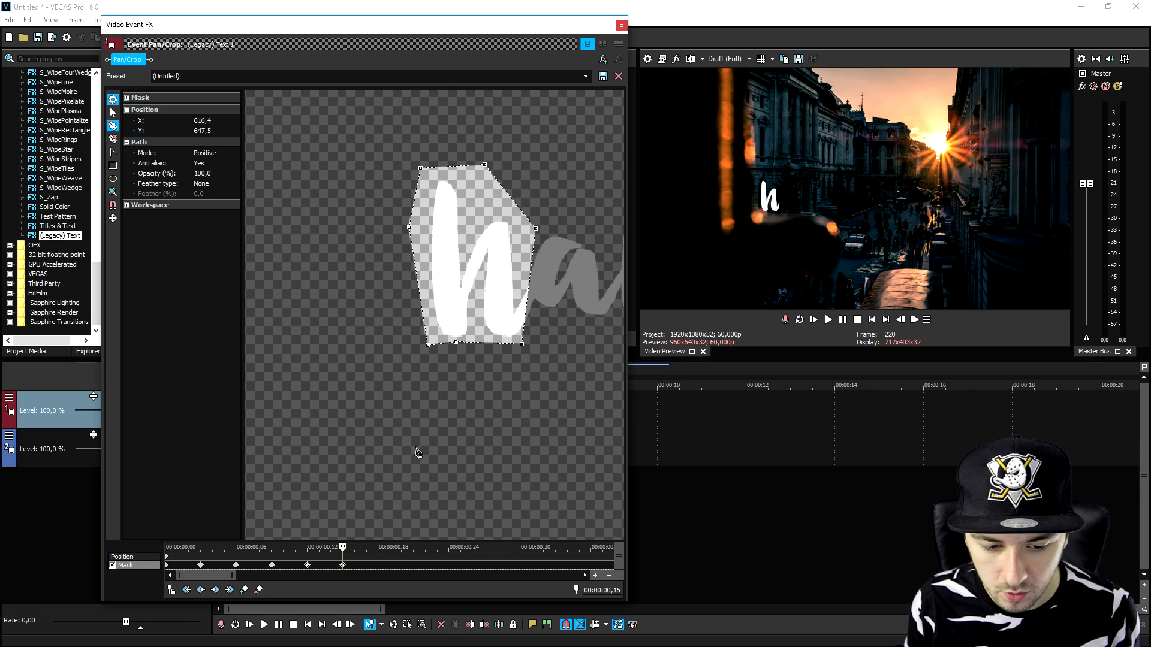
- At 00:00:00,18, extend the mask's side and lower corner points to reveal the first part of the "a"
scroll(416, 453, "down", 1)
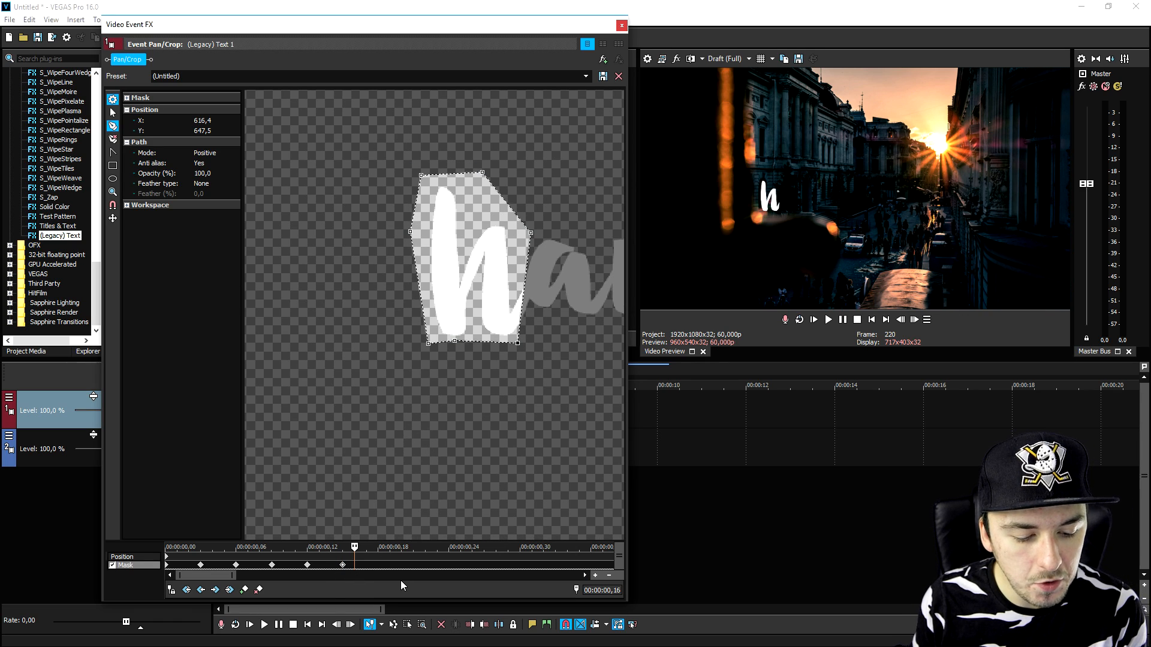
key("Right")
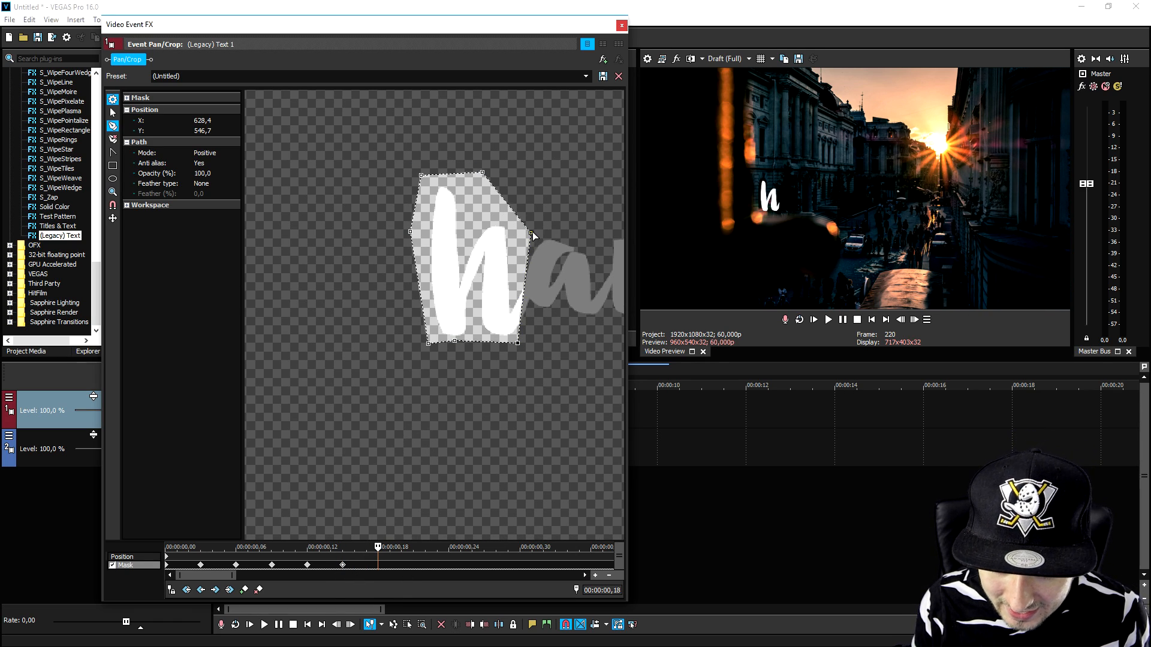
left_click_drag(532, 237, 558, 237)
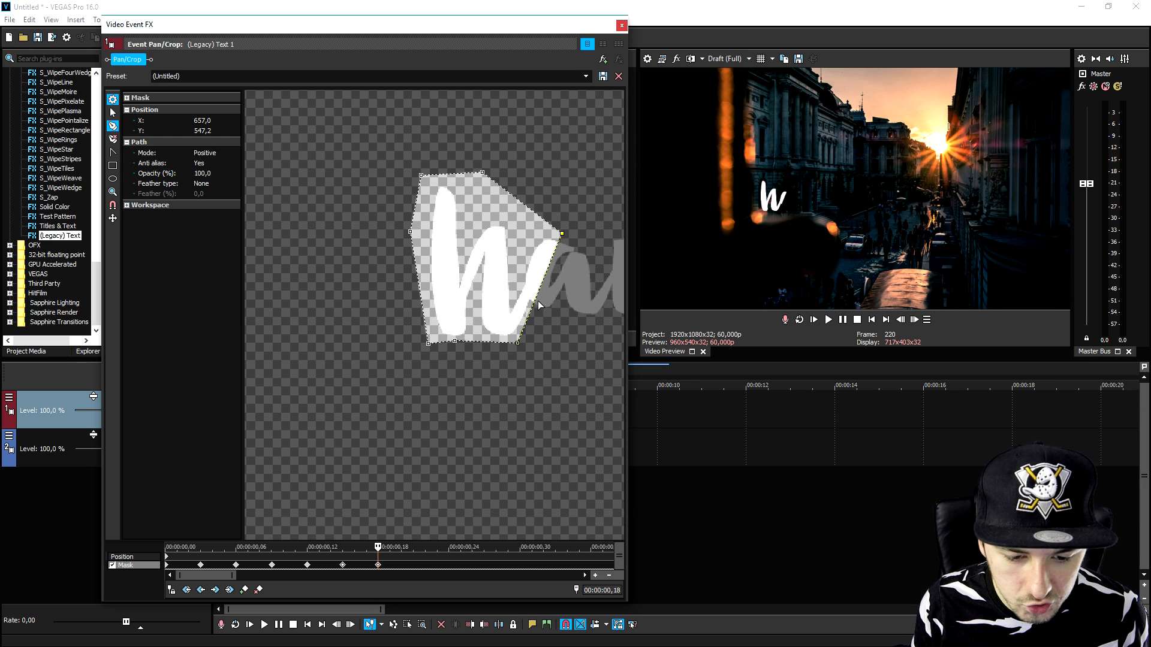
left_click_drag(519, 343, 550, 332)
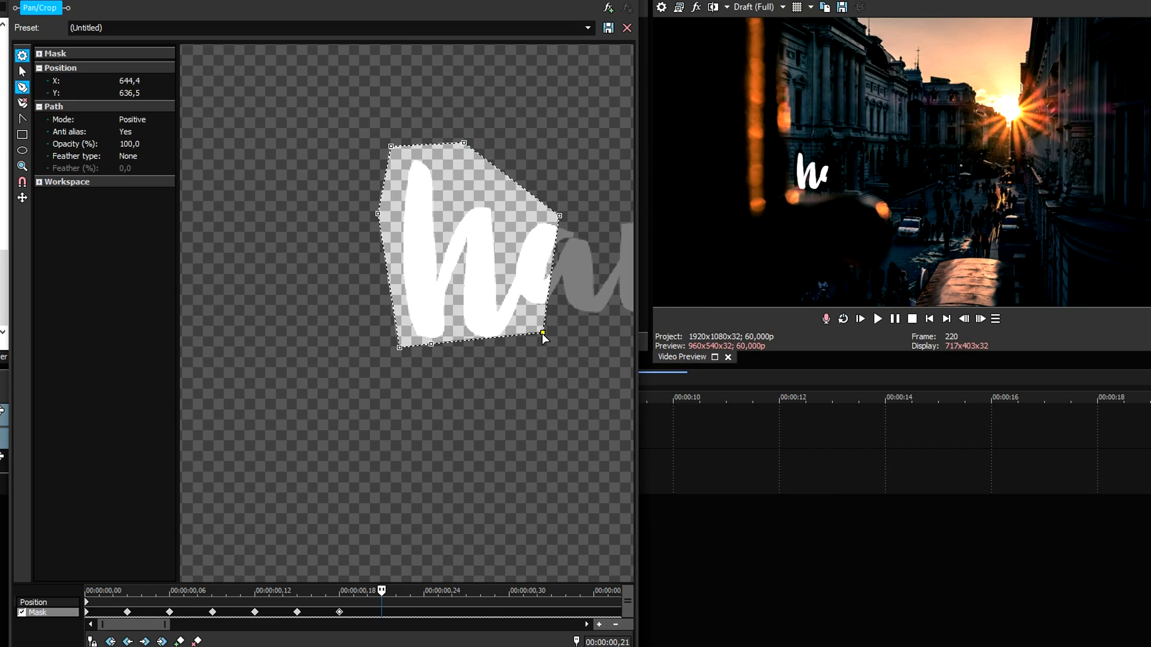
- Keyframe the mask outward at 00:00:00,21 and 00:00:00,24 so that it uncovers most of the "a"
left_click_drag(548, 332, 575, 335)
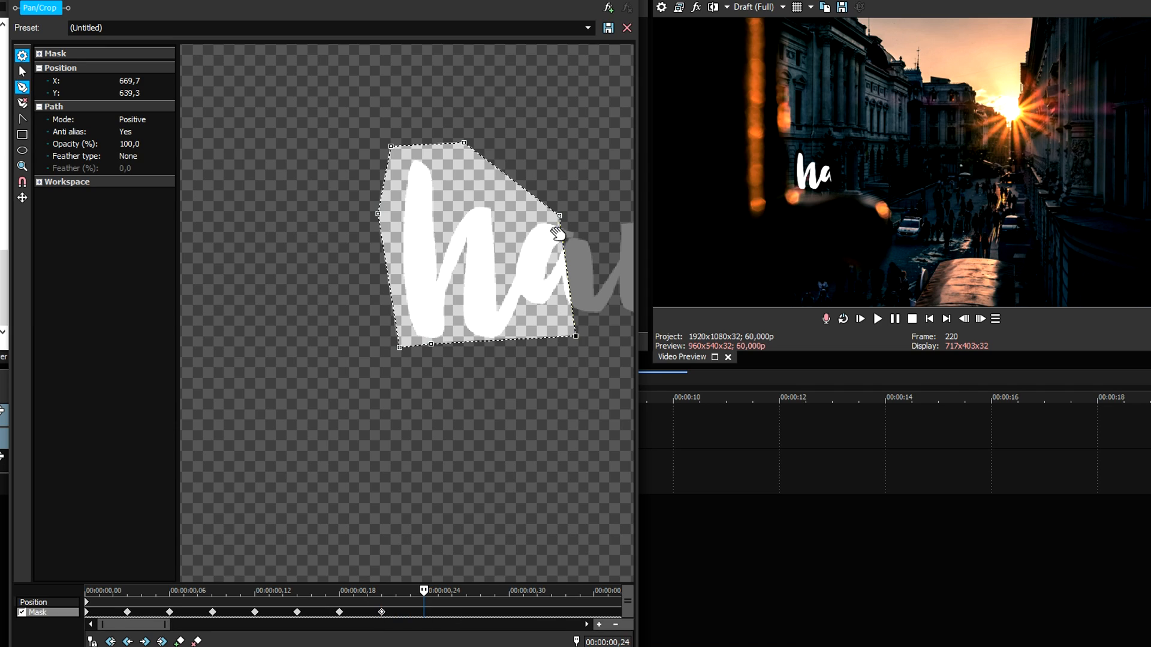
left_click_drag(559, 215, 598, 215)
left_click_drag(145, 625, 178, 626)
left_click_drag(442, 371, 302, 371)
left_click(435, 338)
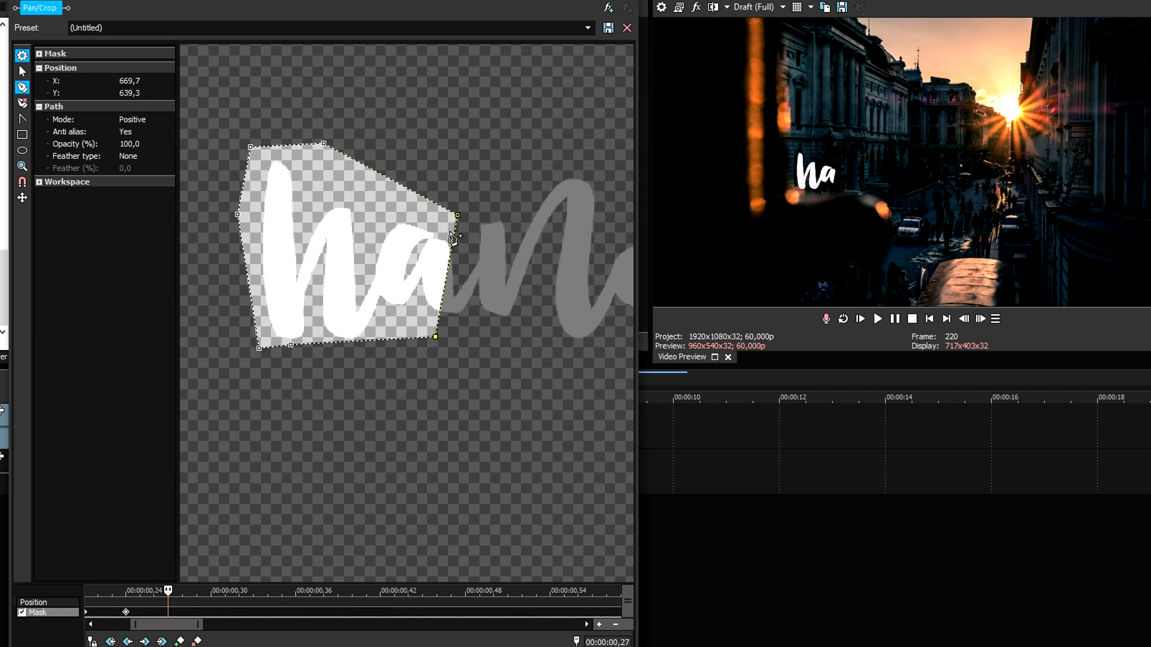
- Continue the mask keyframes from 00:00:00,27 to 00:00:00,42, uncovering the end of the "a" and the first part of the "n"
left_click_drag(454, 240, 491, 239)
left_click_drag(472, 335, 507, 336)
left_click_drag(495, 215, 563, 179)
left_click(338, 617)
left_click(379, 616)
left_click_drag(507, 337, 557, 341)
key("Right")
key("Right")
key("Right")
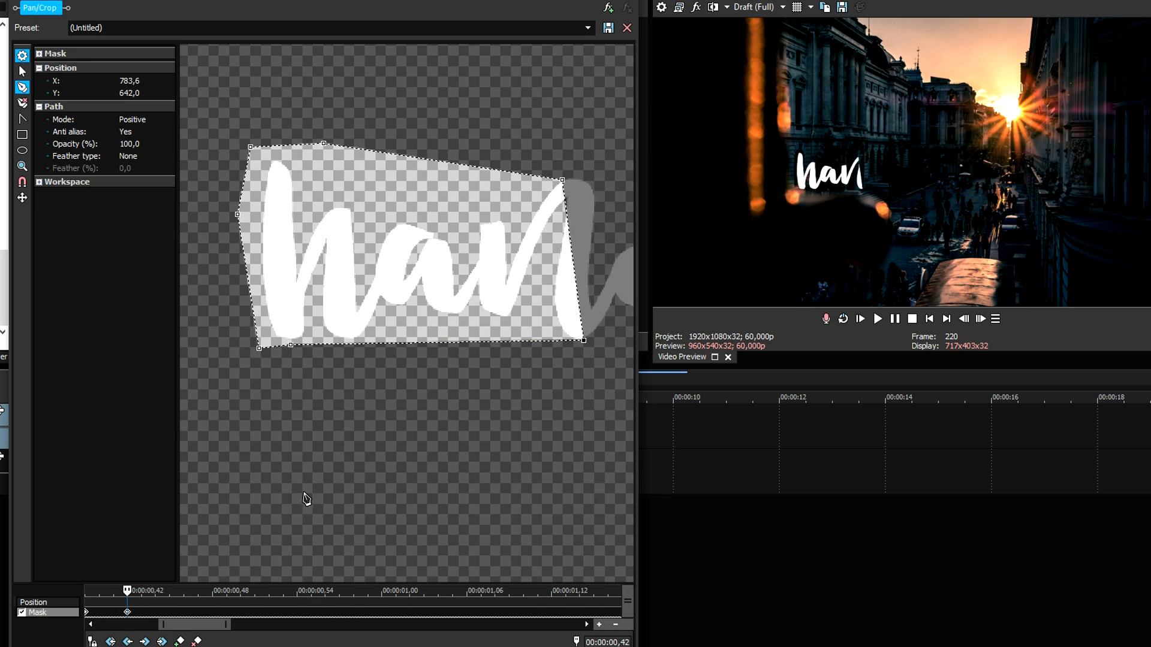
- At 00:00:00,48, move the mask's leading corner points past the second stem of the "n" to uncover its exit stroke
left_click(381, 206)
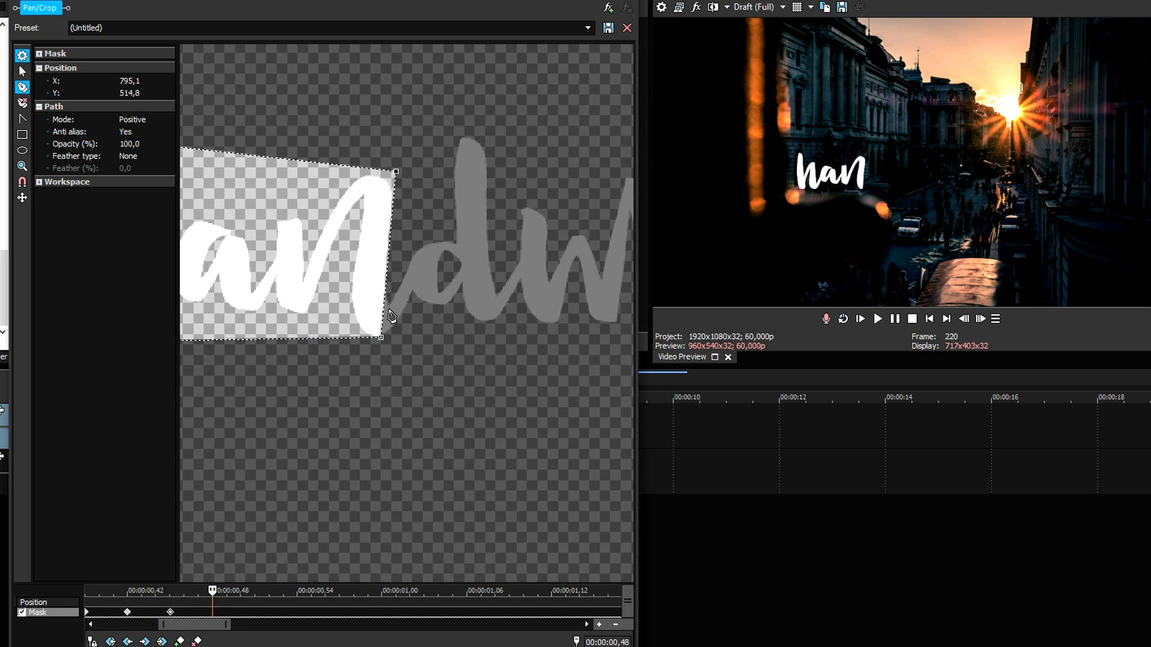
left_click_drag(382, 338, 415, 338)
left_click_drag(396, 172, 419, 174)
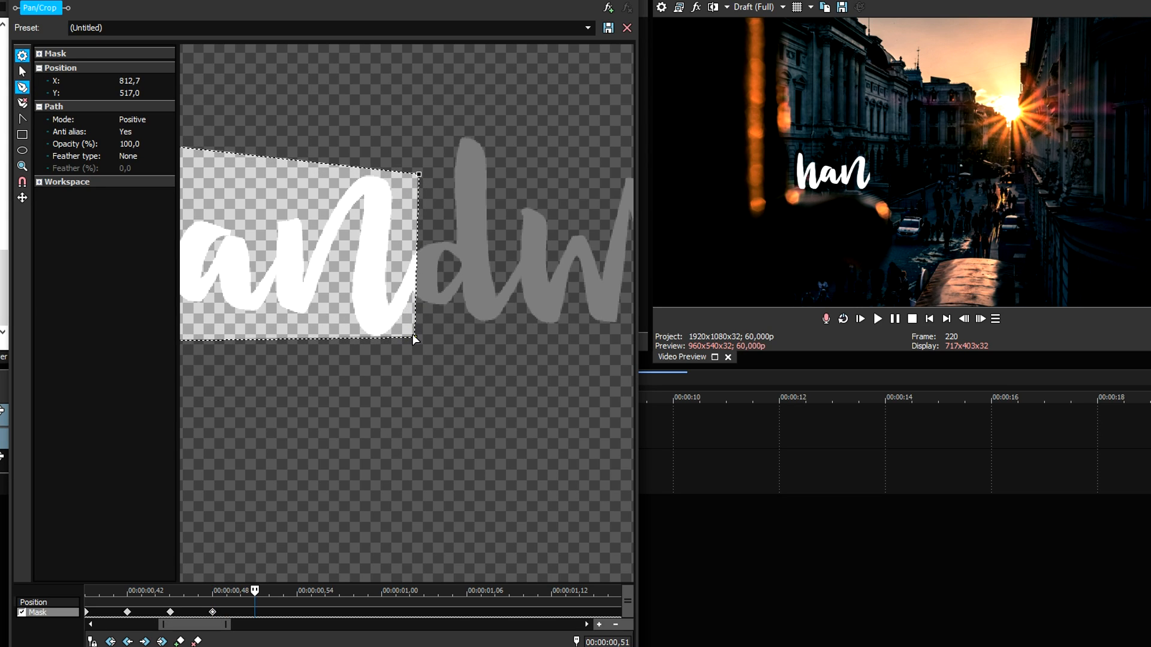
- Advance the mask keyframes from 00:00:00,51 to 00:00:00,57, revealing the bowl of the "d" and raising the upper corner to its stem top
left_click_drag(414, 337, 448, 335)
left_click(269, 615)
key("Right")
key("Right")
left_click_drag(418, 175, 467, 128)
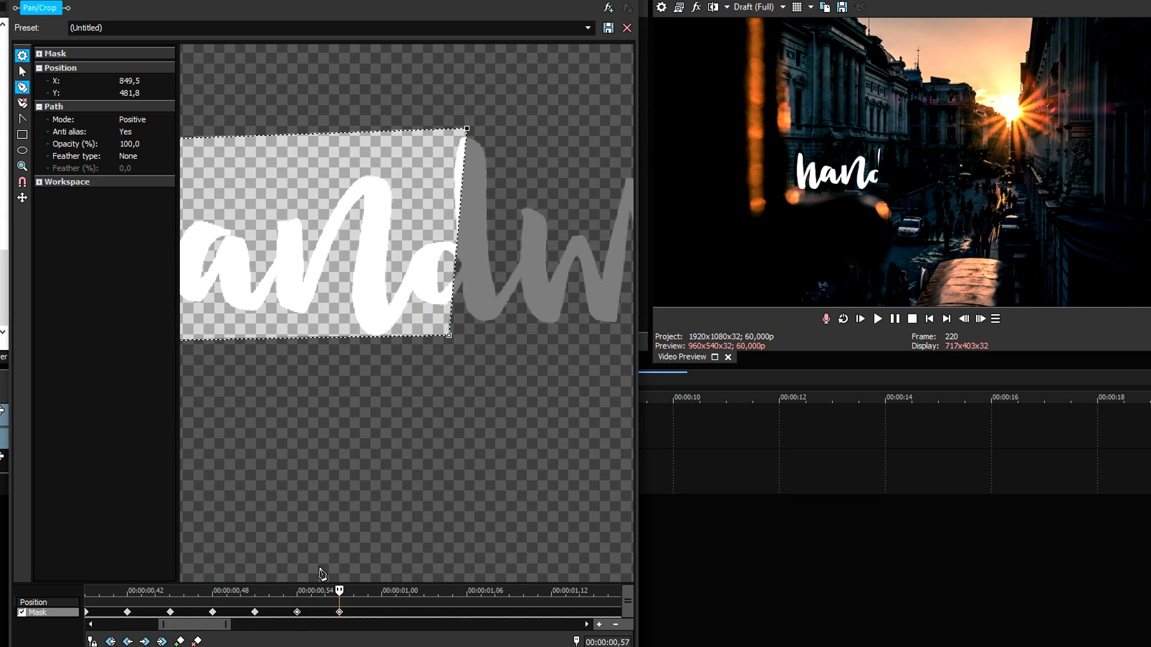
- Extend the mask's leading corners past the stem of the "d", keyframing up to 00:00:01,03
left_click_drag(449, 335, 488, 334)
key("Right")
key("Right")
key("Right")
left_click_drag(467, 128, 507, 131)
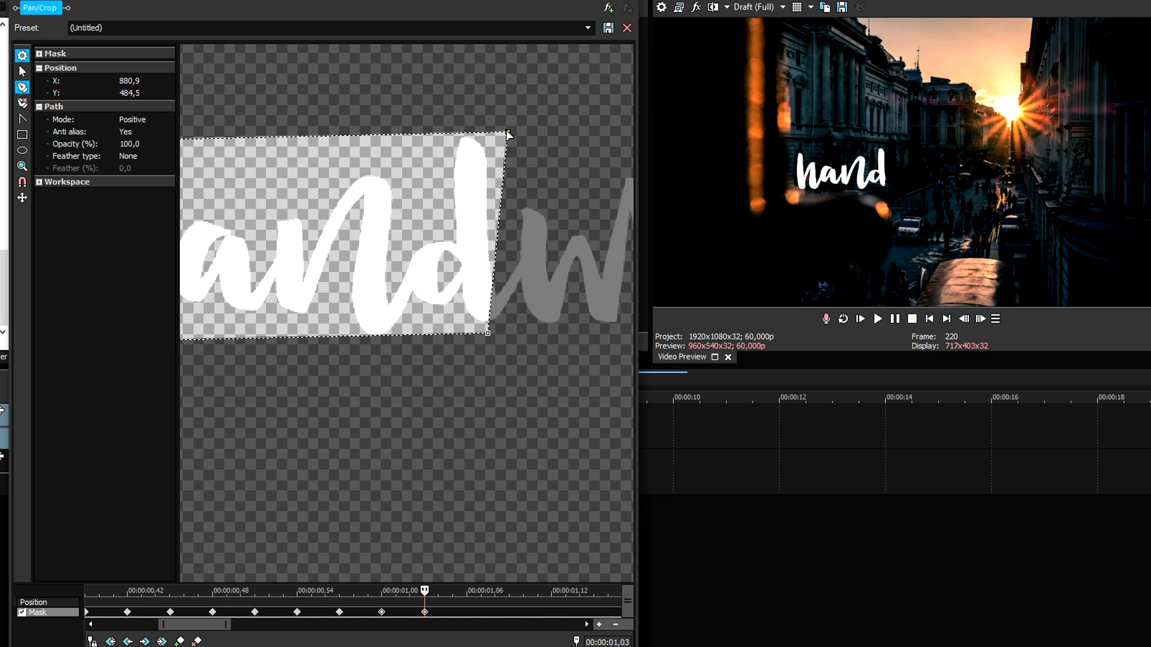
- Advance three frames from 00:00:01,03 and shift the mask's leading corners toward the start of the "w"
key("Right")
key("Right")
key("Right")
left_click_drag(488, 333, 528, 329)
left_click_drag(507, 131, 528, 130)
- Extend the mask's leading corners across the first stroke of the "w", keyframing up to 00:00:01,15
left_click_drag(227, 625, 273, 625)
key("Right")
key("Right")
key("Right")
left_click_drag(529, 130, 557, 132)
left_click_drag(529, 330, 569, 327)
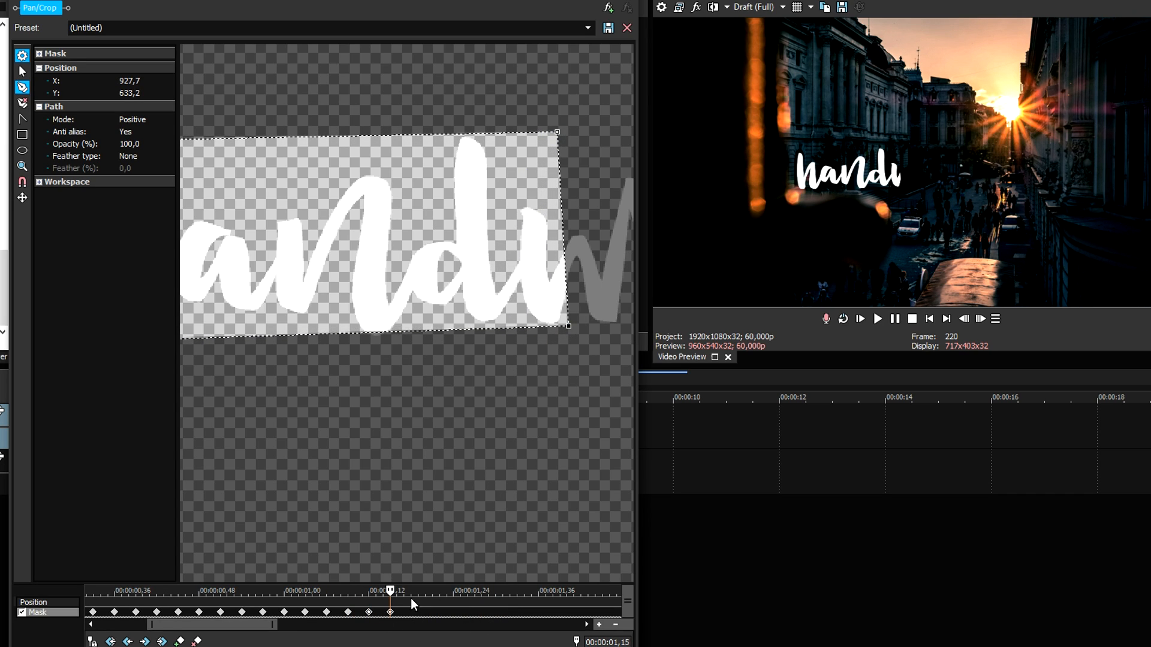
- Continue from 00:00:01,15 in three-frame increments, moving the mask's leading edge across the rest of the "w"
left_click(258, 625)
key("Right")
key("Right")
key("Right")
scroll(554, 240, "down", 1)
left_click_drag(548, 238, 576, 252)
key("Right")
key("Right")
key("Right")
left_click_drag(587, 326, 588, 307)
- Curve the mask's leading edge around the top of the "r" and extend it farther, keyframing up to 00:00:01,33
scroll(525, 426, "down", 2)
left_click_drag(530, 231, 540, 300)
left_click_drag(521, 202, 547, 195)
left_click_drag(564, 289, 579, 263)
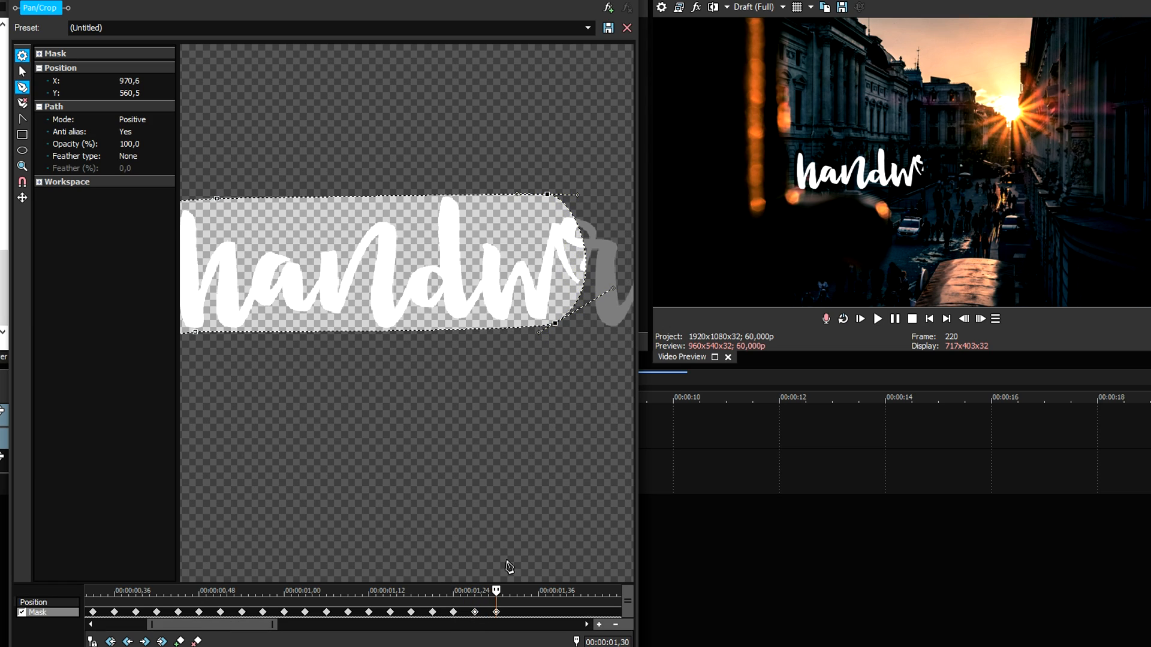
left_click_drag(547, 196, 565, 196)
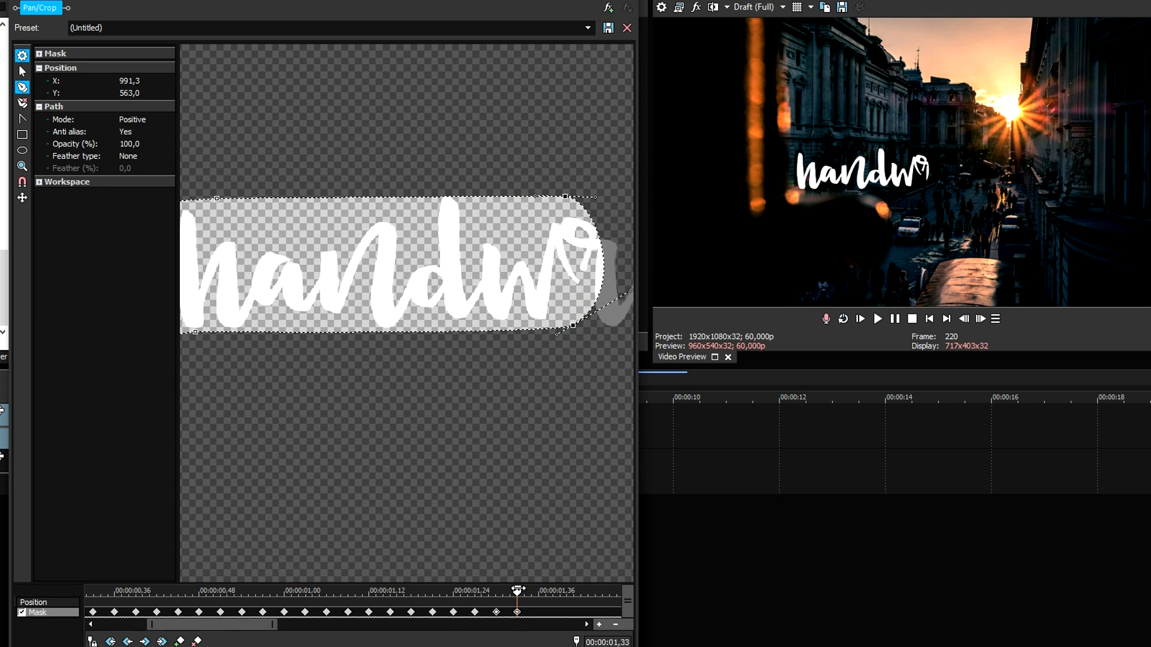
left_click(925, 319)
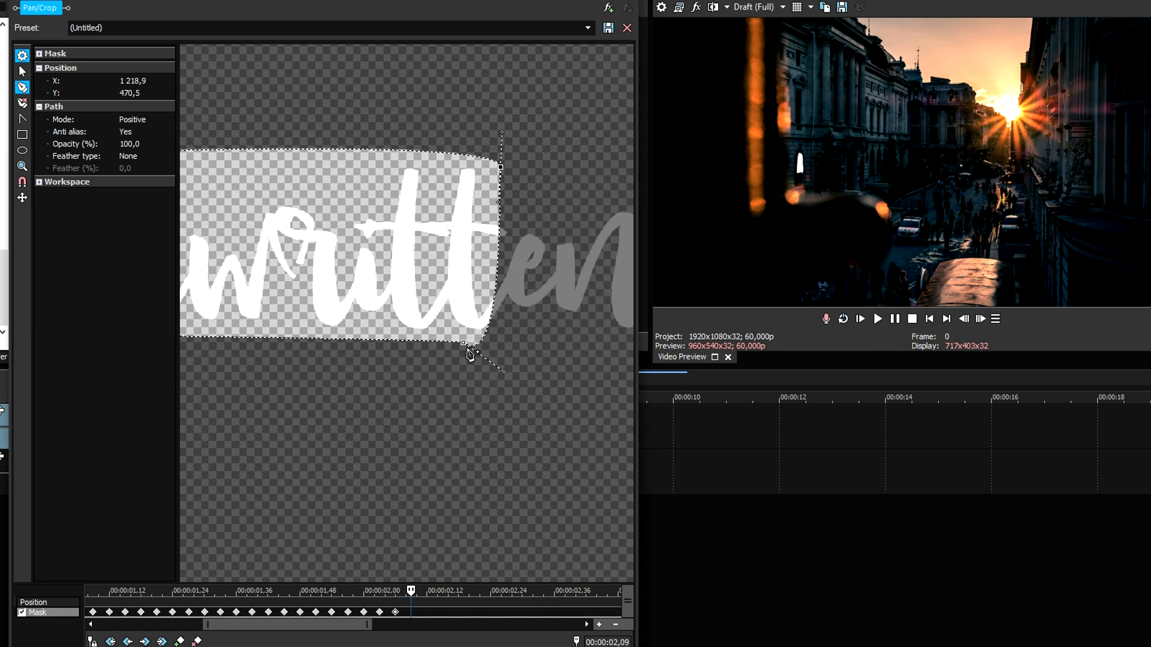
- Extend the mask over the "e" from 00:00:02,09 to 00:00:02,15, moving its lower corner and stretching the upper curve handle
left_click_drag(464, 344, 507, 351)
left_click(410, 612)
key("Right")
key("Right")
key("Right")
left_click_drag(501, 132, 588, 105)
left_click(427, 612)
key("Right")
key("Right")
key("Right")
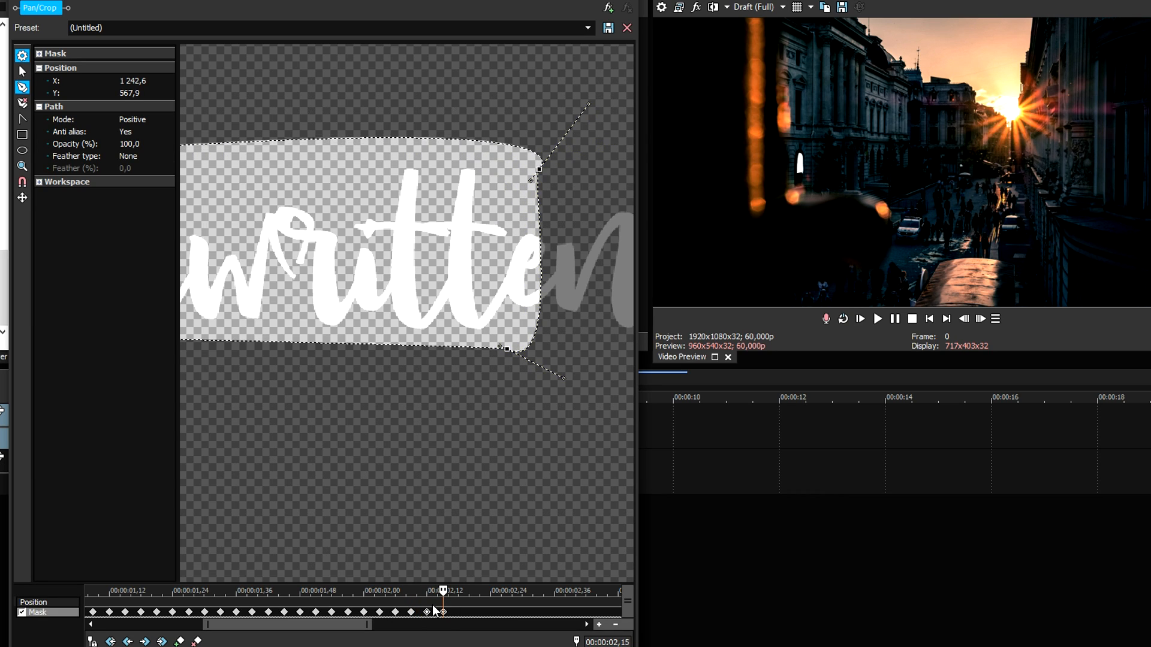
- Extend the mask over the first part of the final "n" up to 00:00:02,24, rounding its leading edge
left_click_drag(539, 183, 558, 182)
left_click_drag(582, 378, 625, 375)
left_click(354, 624)
key("Right")
key("Right")
left_click_drag(612, 103, 592, 166)
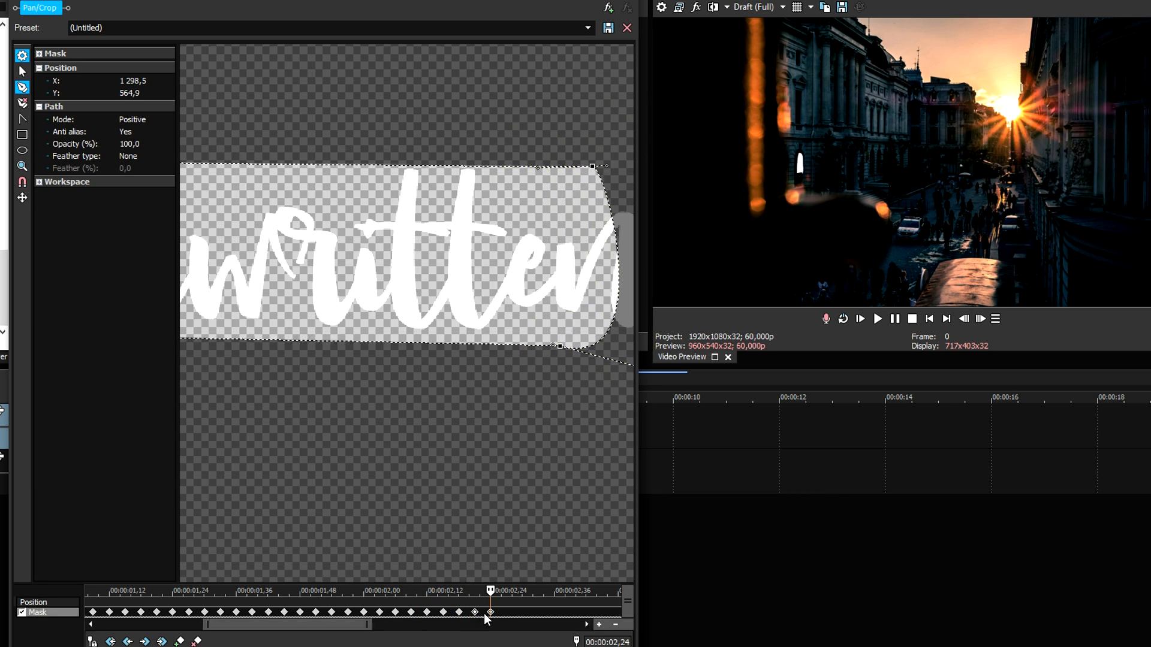
- Continue the mask keyframes beyond 00:00:02,24, moving the leading edge across the remainder of the final "n"
left_click(487, 613)
key("Right")
key("Right")
key("Right")
left_click_drag(355, 624, 405, 621)
left_click_drag(575, 380, 428, 377)
left_click_drag(459, 339, 502, 347)
key("Right")
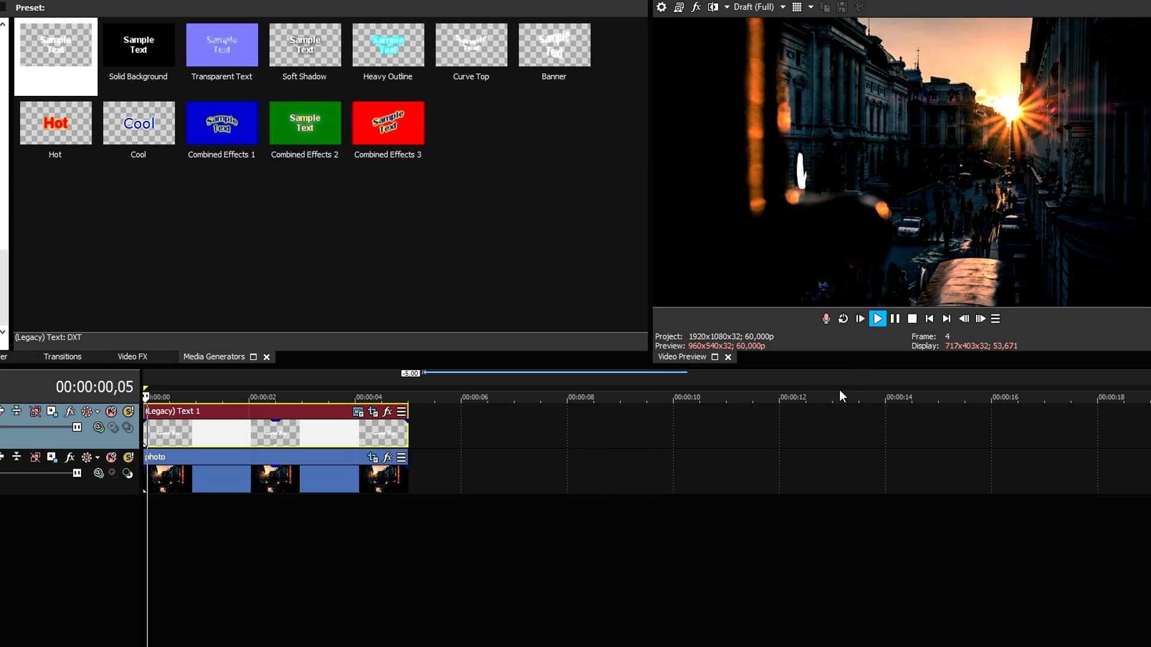
- Play back the handwritten text reveal from the start of the timeline
key("space")
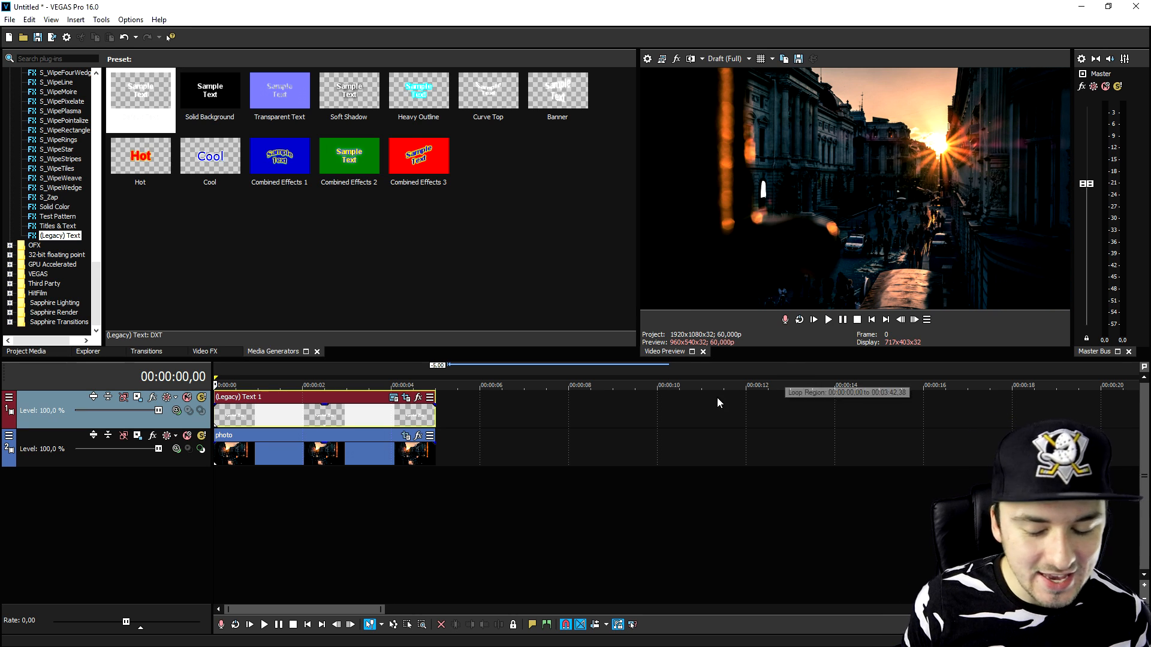
key("space")
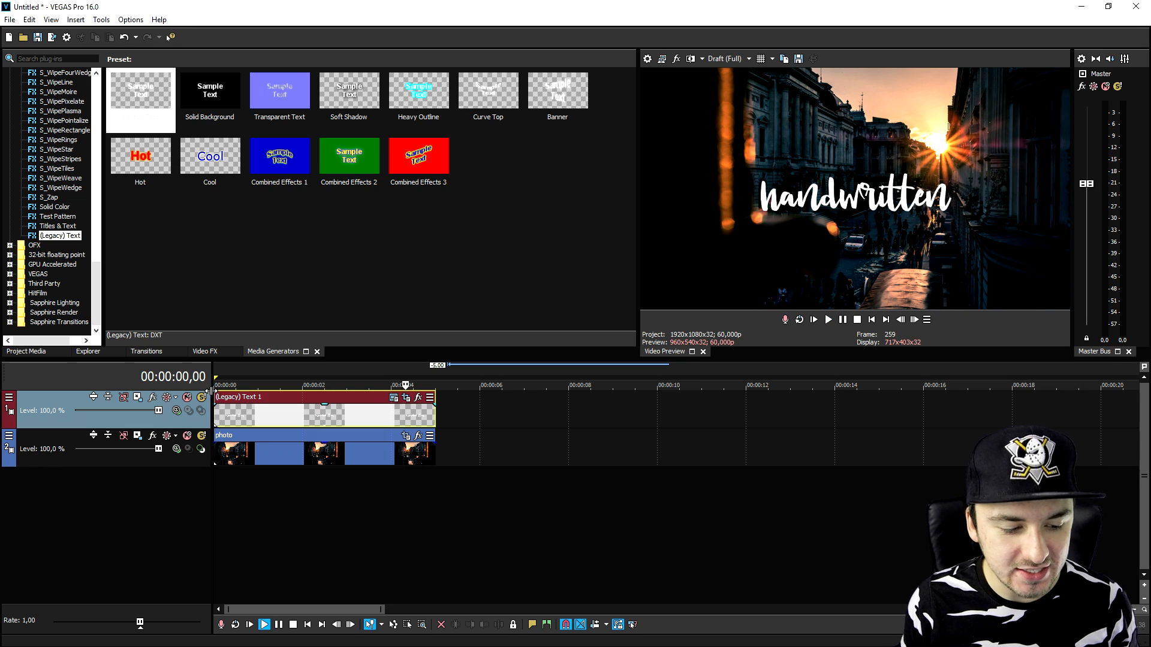
- At 00:00:00,57, open Track Motion for the text track and enlarge its frame proportionally from a corner
left_click(254, 415)
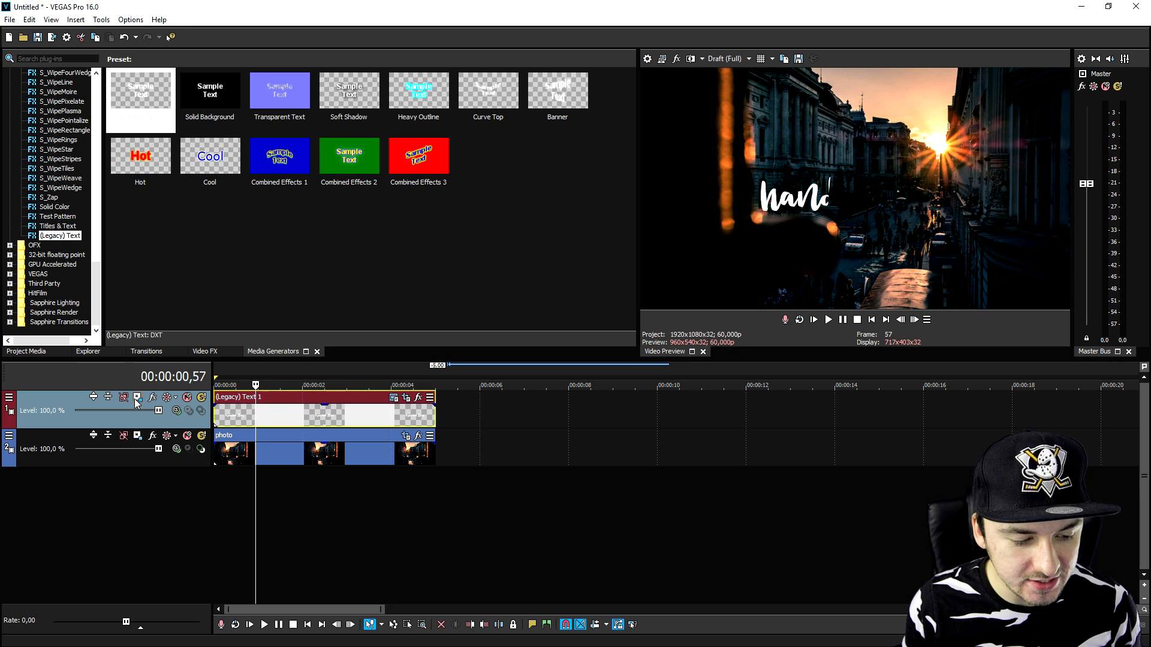
left_click(137, 397)
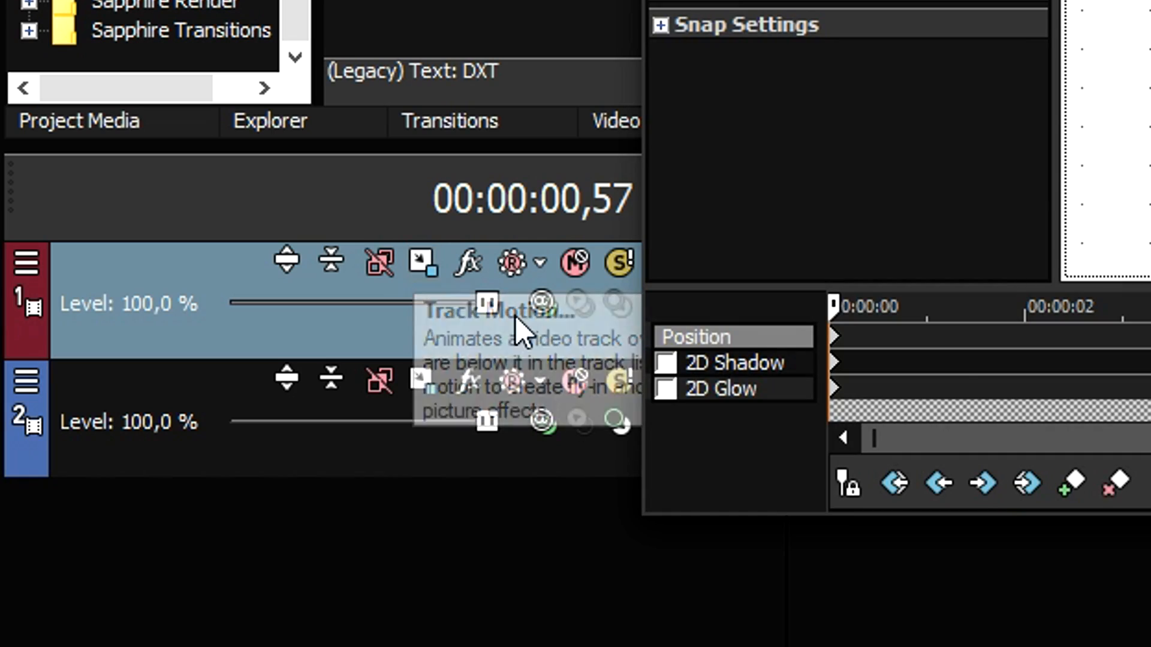
left_click_drag(665, 111, 734, 327)
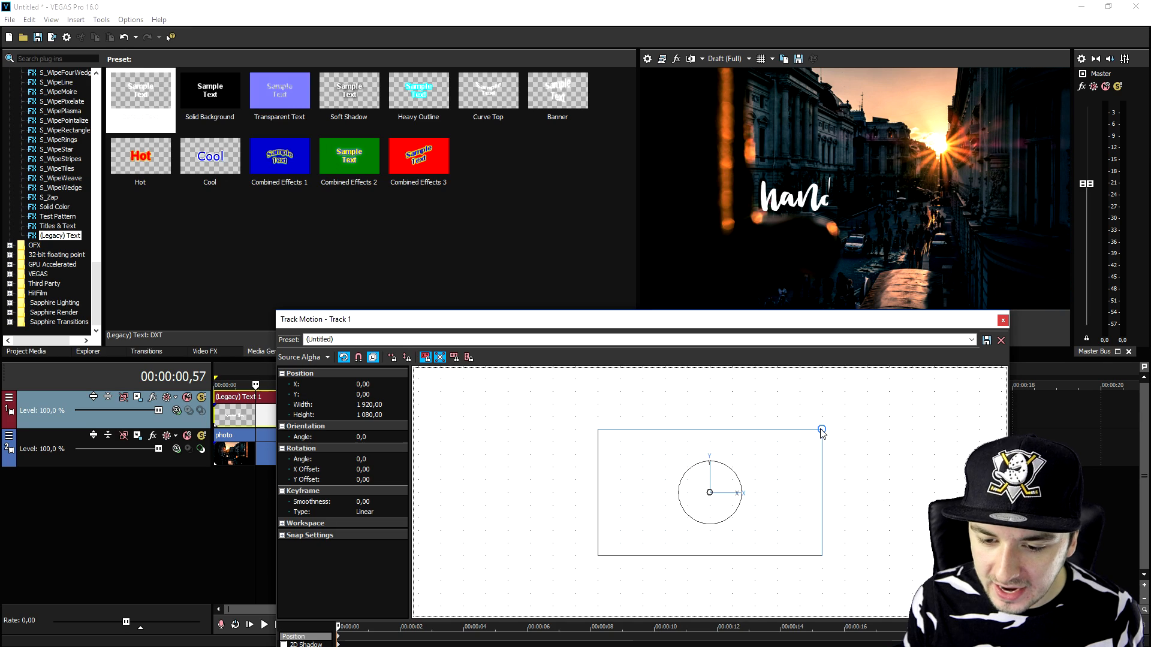
left_click_drag(822, 433, 886, 396)
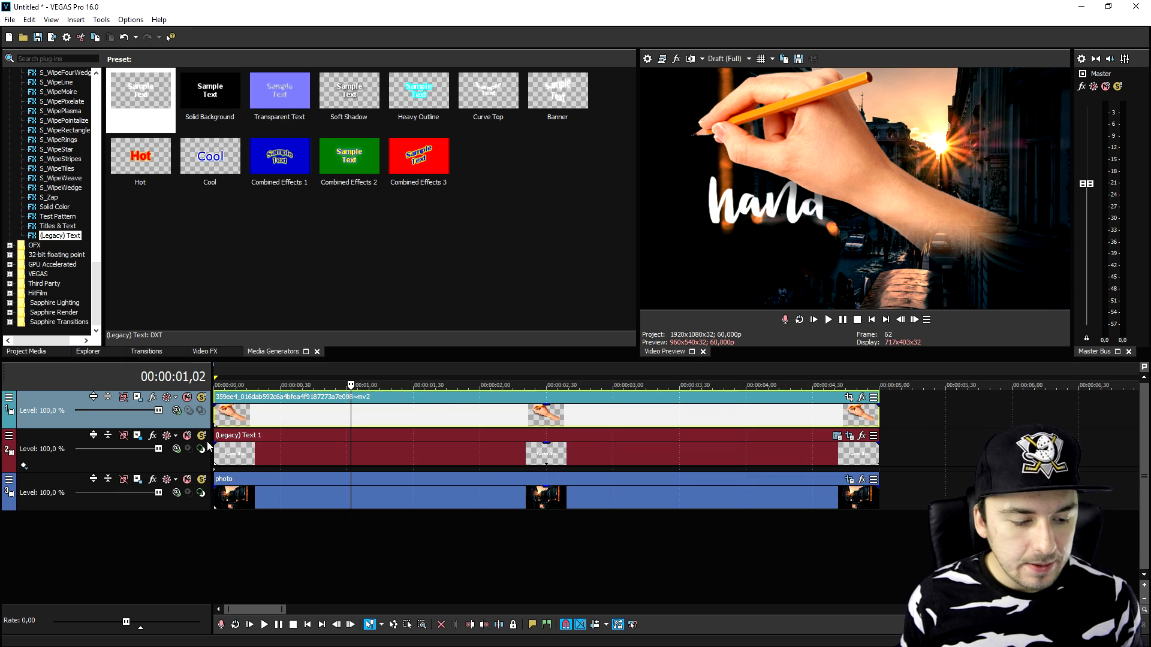
- Open Track Motion for the hand track with its cursor synced to the timeline, and move the hand down at 00:00:00,03
left_click(124, 397)
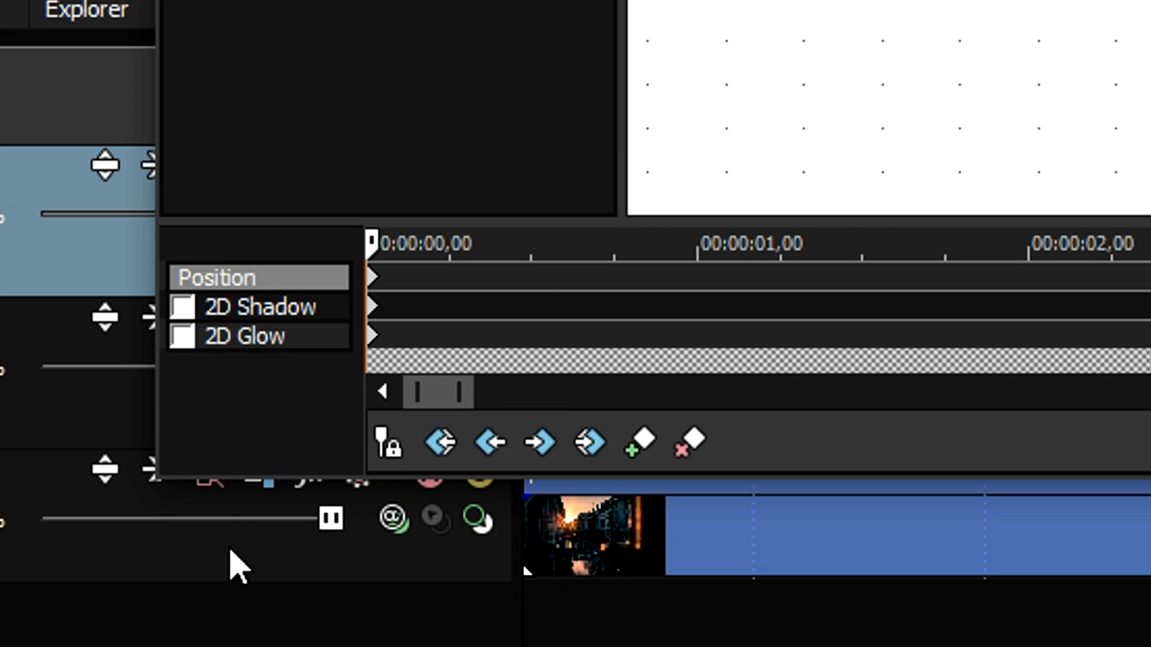
left_click(387, 444)
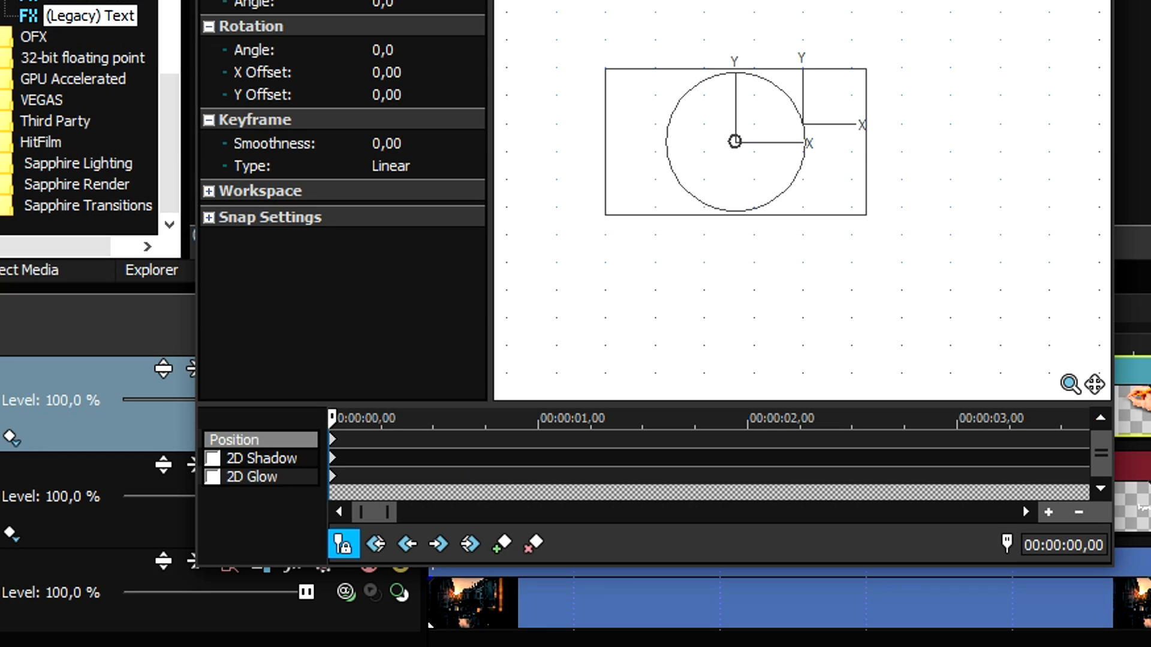
key("Right")
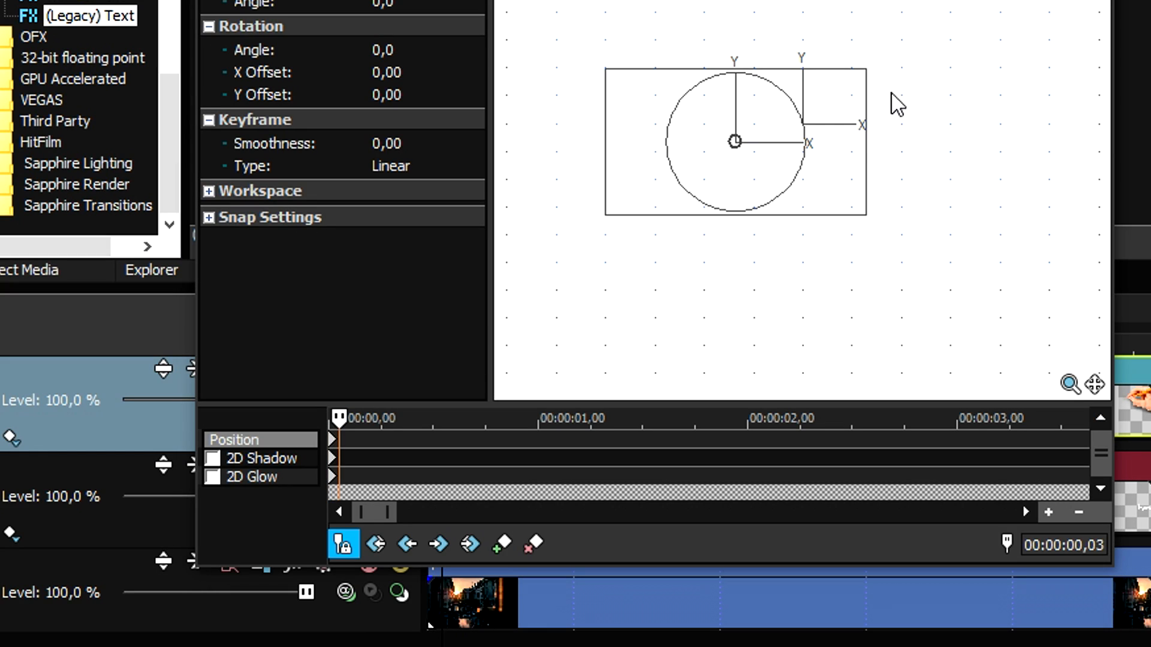
left_click_drag(844, 171, 854, 222)
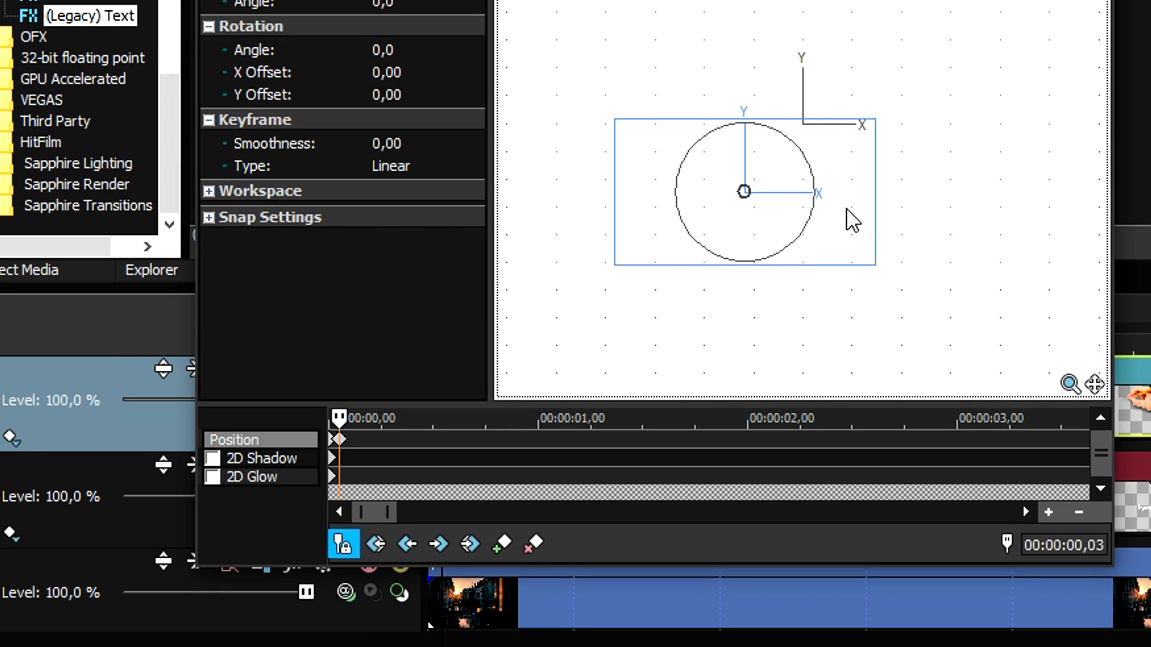
- Keyframe the hand's position frame by frame beyond 00:00:00,03 up to 00:00:00,12, keeping the pencil tip on the "h"
key("Right")
left_click(706, 172)
scroll(786, 159, "up", 3)
left_click_drag(906, 156, 907, 144)
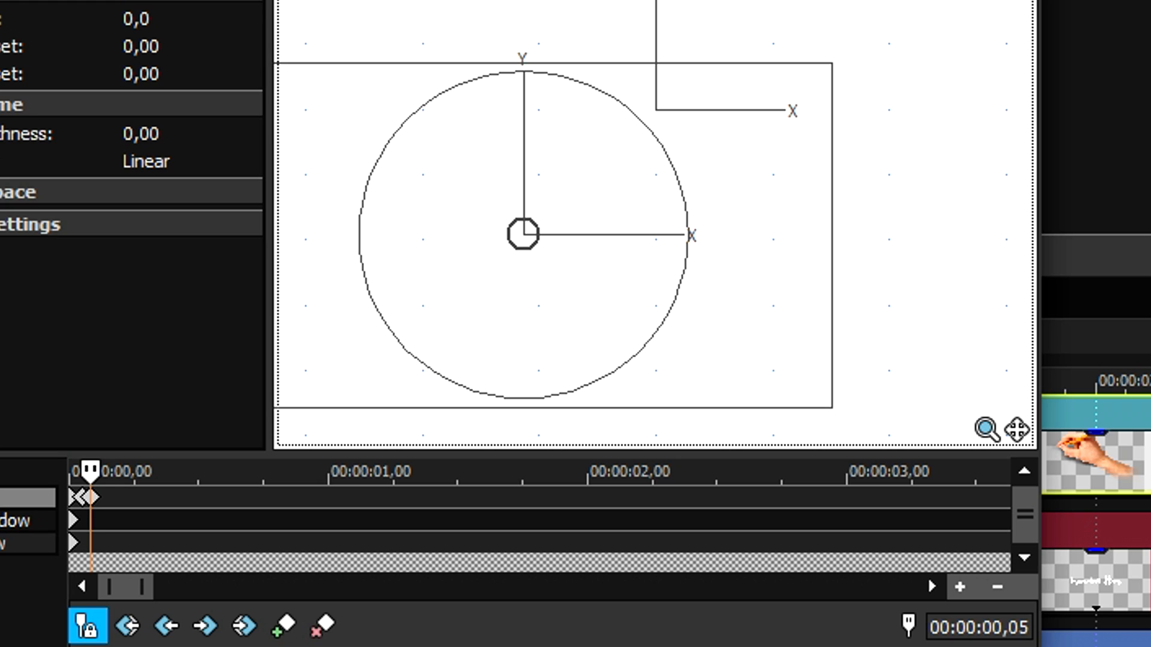
key("Right")
left_click_drag(875, 204, 885, 193)
left_click_drag(759, 195, 748, 200)
key("Right")
left_click(605, 234)
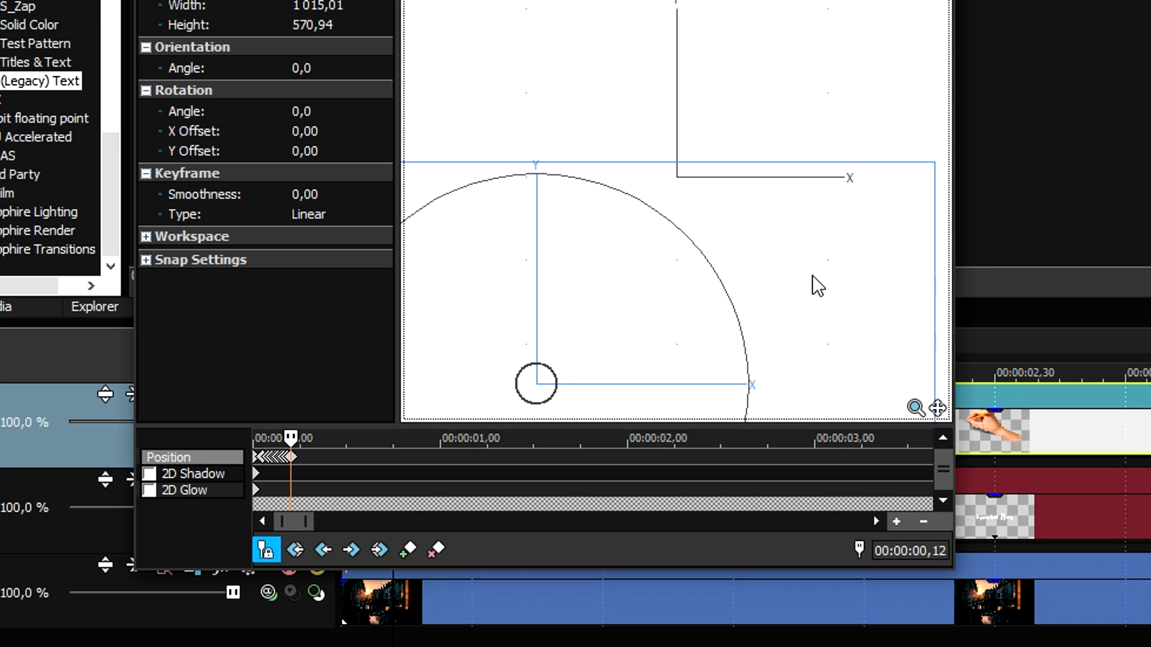
- Continue the hand's position keyframes from 00:00:00,12 to 00:00:00,32, following the writing after the first strokes of the "h"
left_click_drag(812, 282, 822, 282)
key("Right")
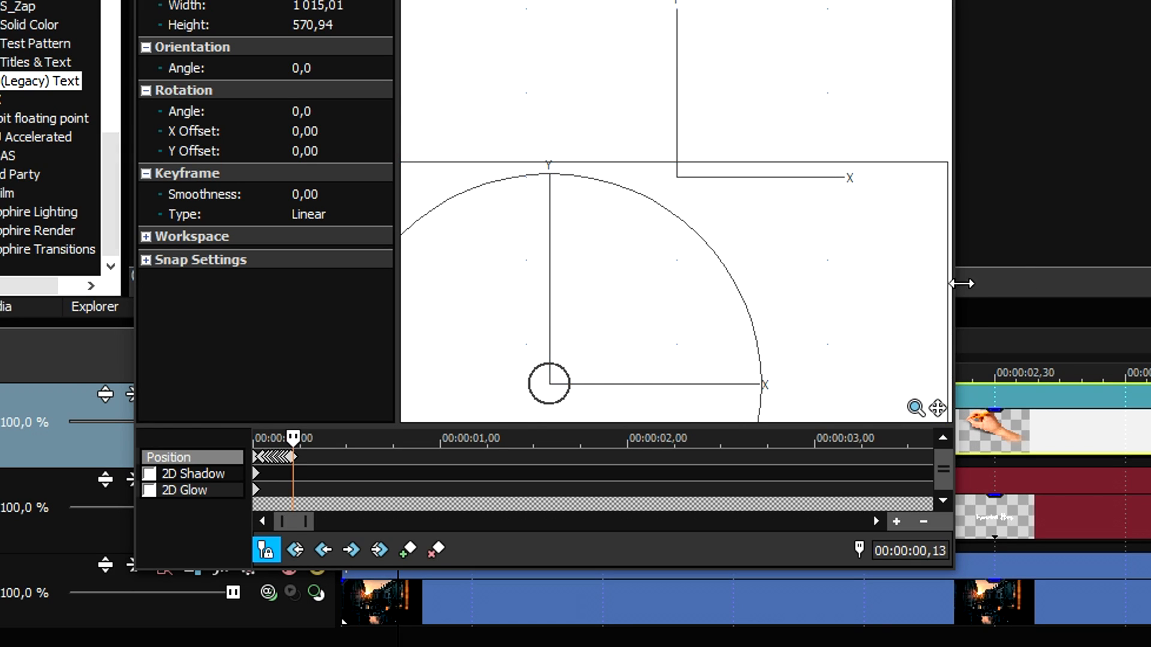
left_click_drag(795, 240, 792, 228)
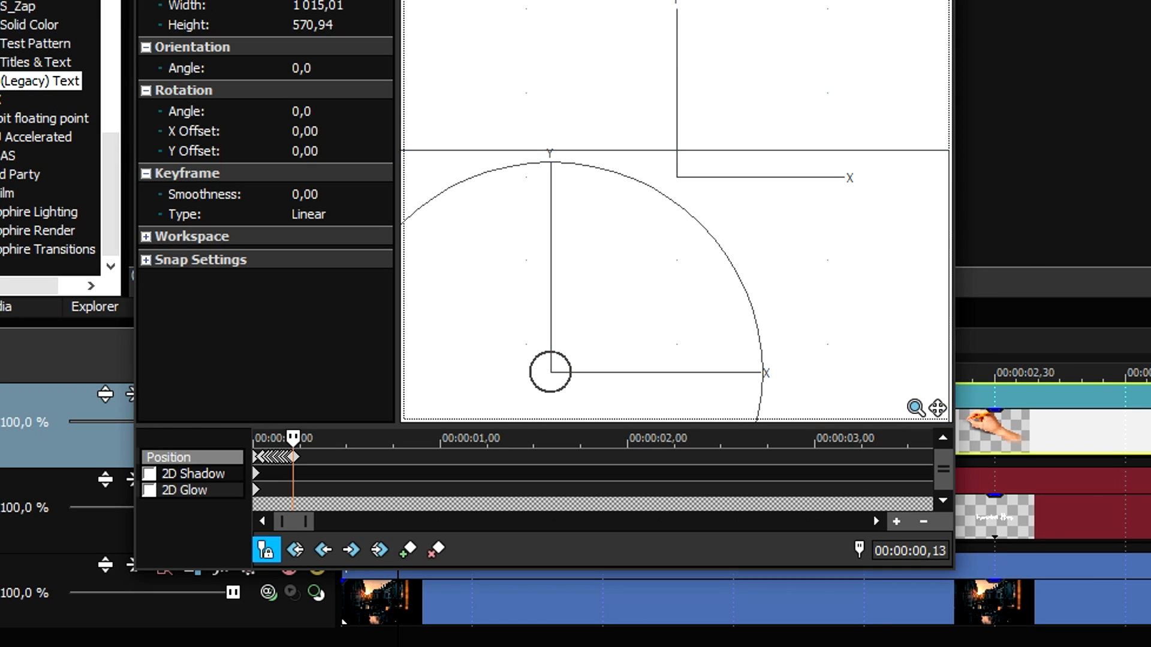
key("Right")
left_click_drag(800, 275, 805, 285)
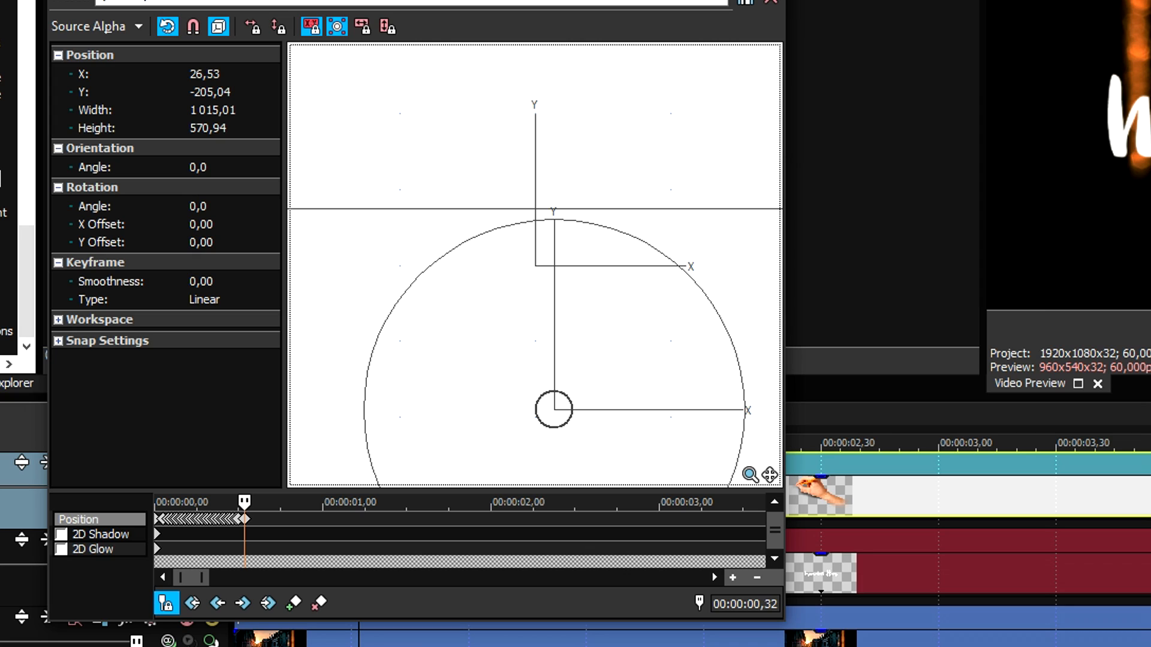
- Keyframe the hand's position from 00:00:00,32 to 00:00:00,41, bringing the pencil tip to the start of the first "n"
key("Right")
scroll(694, 231, "up", 1)
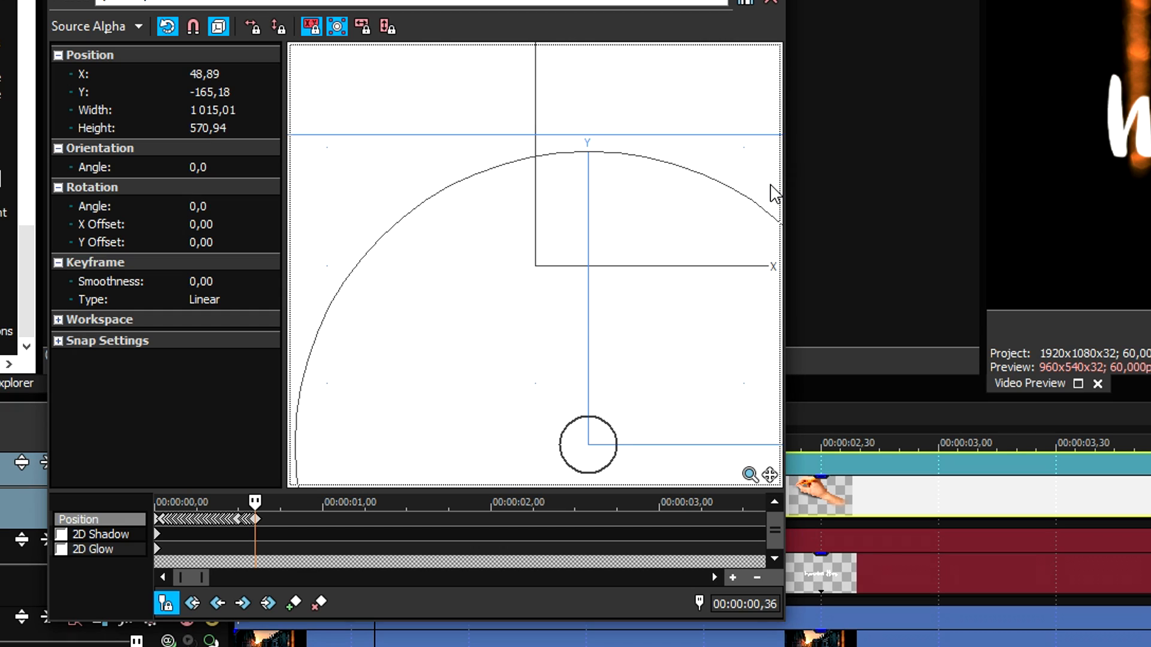
left_click_drag(770, 186, 769, 180)
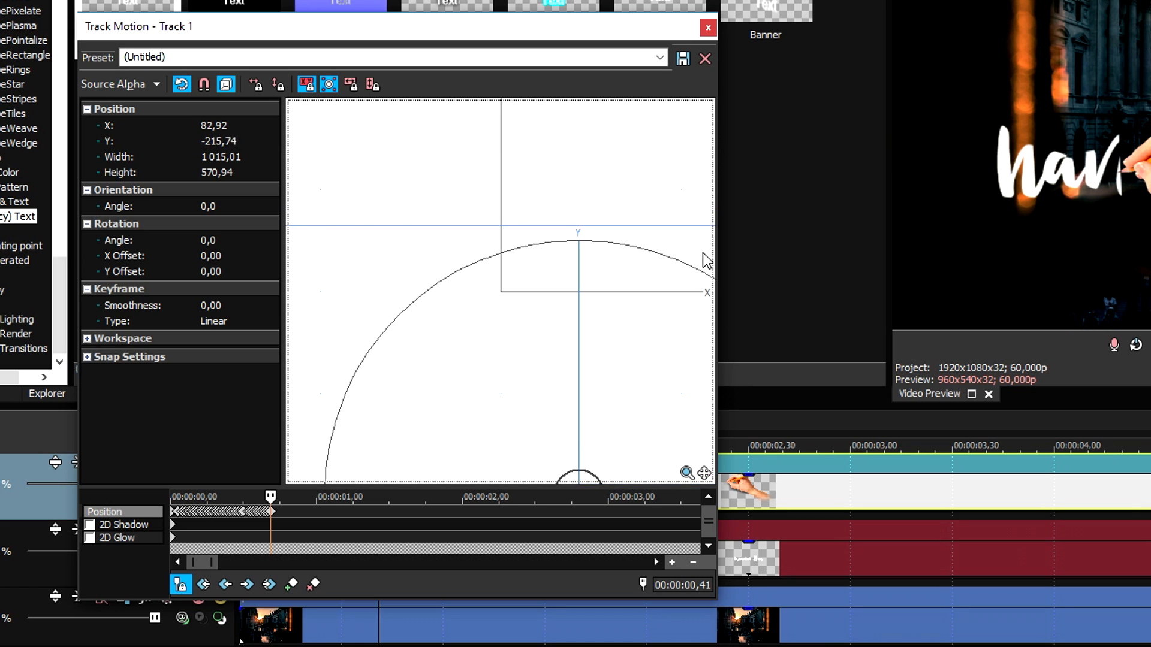
left_click_drag(704, 257, 705, 307)
- Reposition the hand frame by frame after 00:00:00,41 up to 00:00:00,51, so the pencil traces the rest of the first "n"
left_click_drag(1109, 36, 1127, 14)
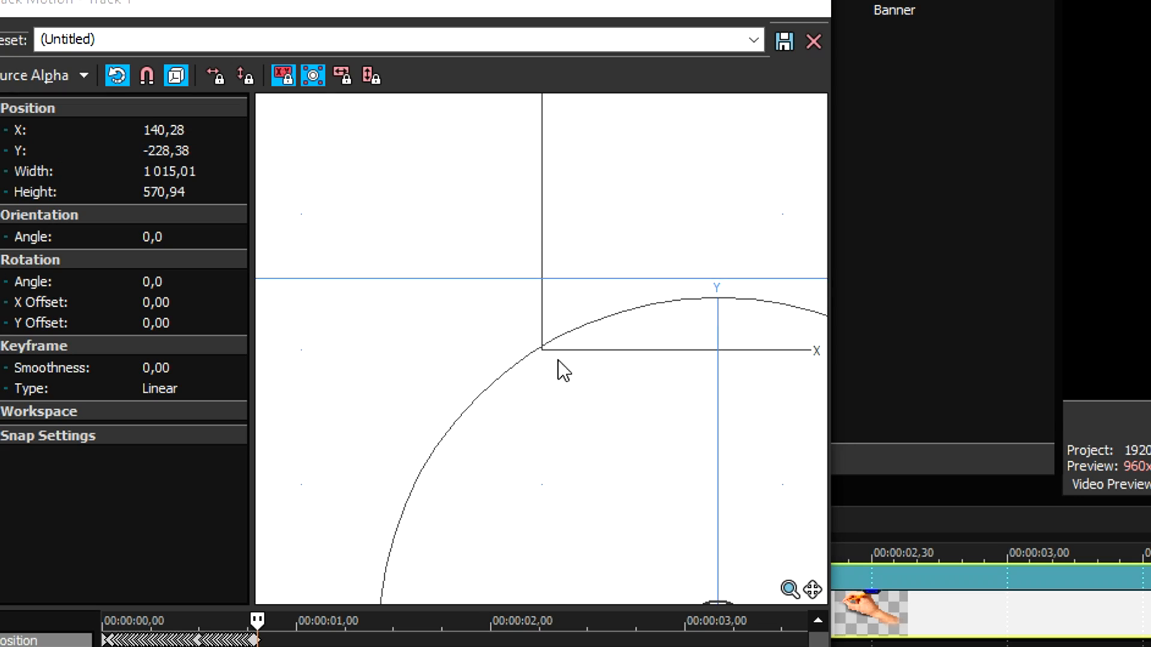
left_click_drag(559, 361, 416, 327)
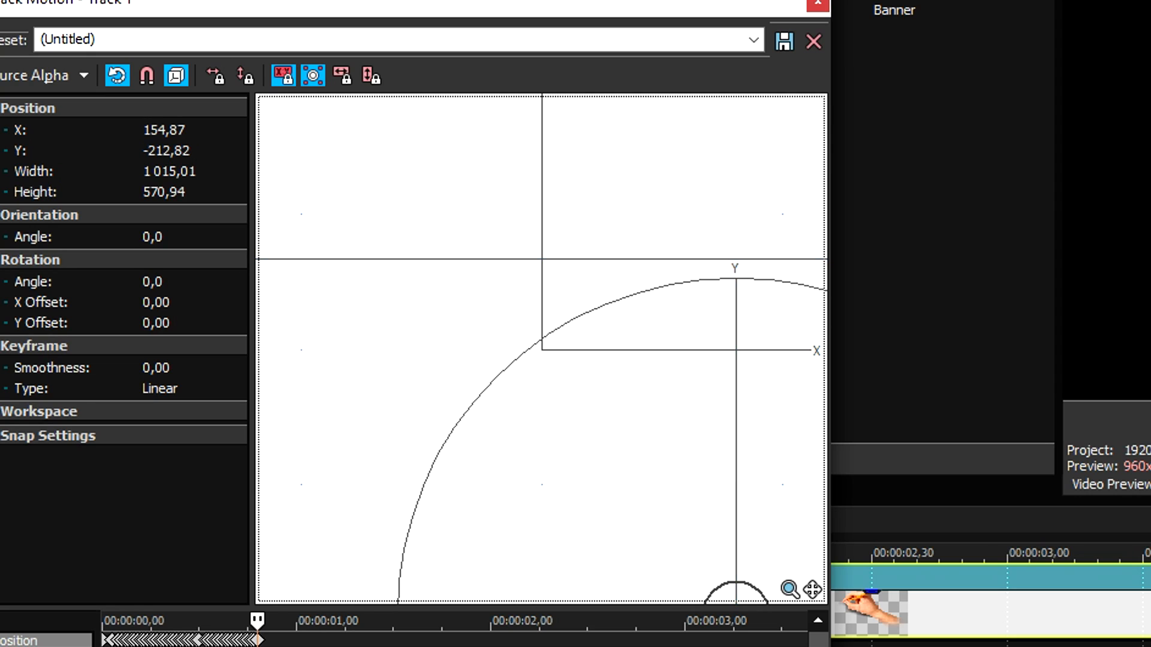
mouse_move(471, 315)
left_mouse_down()
mouse_move(483, 310)
mouse_move(465, 330)
mouse_move(456, 320)
mouse_move(463, 330)
left_mouse_up()
left_click(914, 320)
left_click(915, 320)
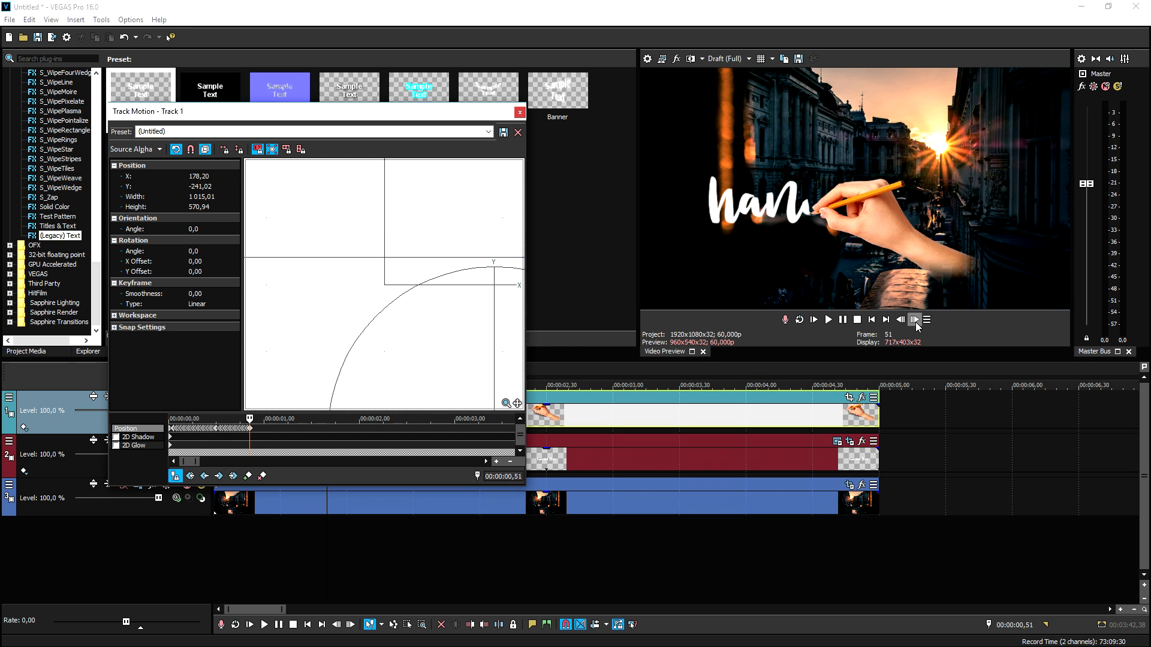
- Extend the hand's position keyframes from 00:00:00,51 to 00:00:01,41, following the writing through "d", "w" and "r"
left_click(914, 321)
left_click_drag(365, 289, 368, 274)
left_click(915, 321)
left_click(915, 320)
left_click(914, 321)
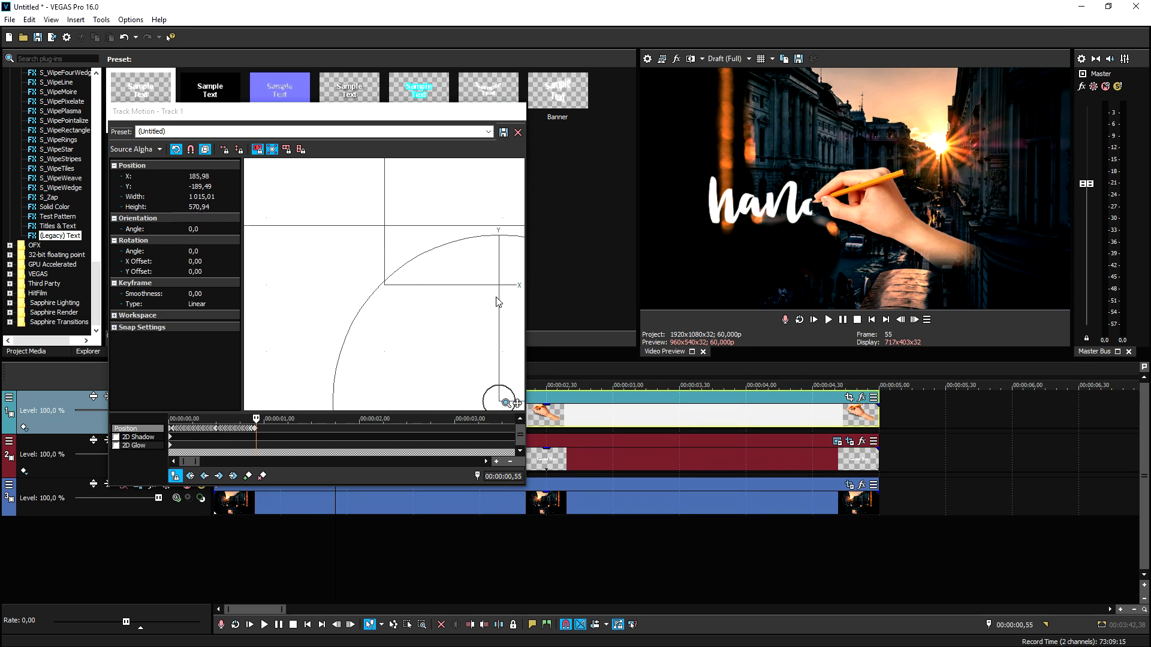
left_click(872, 320)
left_click(914, 320)
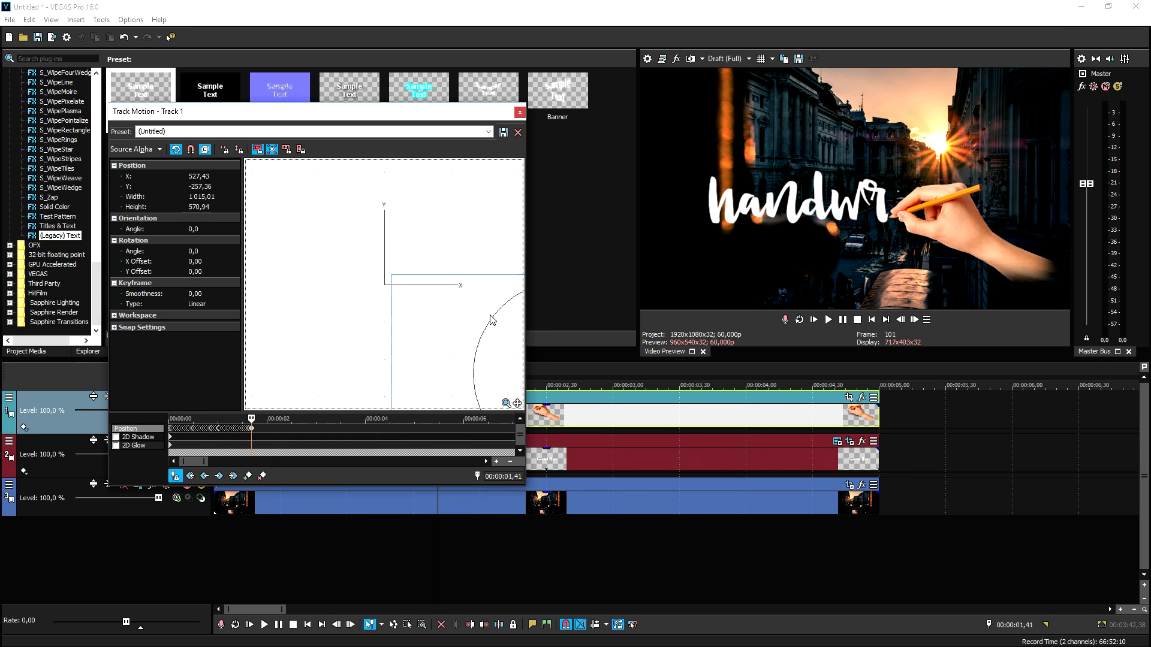
- Keyframe the hand's position frame by frame from 00:00:01,41 to 00:00:02,02, moving the pencil past the "r" through "i" and into the "tt"
mouse_move(491, 319)
left_mouse_down()
mouse_move(495, 308)
mouse_move(414, 311)
mouse_move(427, 331)
mouse_move(423, 313)
mouse_move(474, 332)
mouse_move(427, 296)
mouse_move(478, 334)
mouse_move(493, 303)
mouse_move(482, 276)
mouse_move(491, 383)
mouse_move(519, 255)
mouse_move(510, 395)
mouse_move(505, 171)
mouse_move(523, 378)
left_mouse_up()
left_click(915, 320)
scroll(463, 323, "up", 2)
left_click(915, 319)
left_click(916, 320)
left_click(915, 320)
left_click(914, 320)
left_click(915, 320)
left_click(914, 320)
scroll(460, 305, "up", 1)
left_click(915, 321)
left_click(915, 320)
left_click(915, 320)
left_click(914, 320)
left_click(914, 320)
left_click(914, 320)
left_click(915, 320)
left_click(914, 320)
left_click_drag(503, 332, 523, 254)
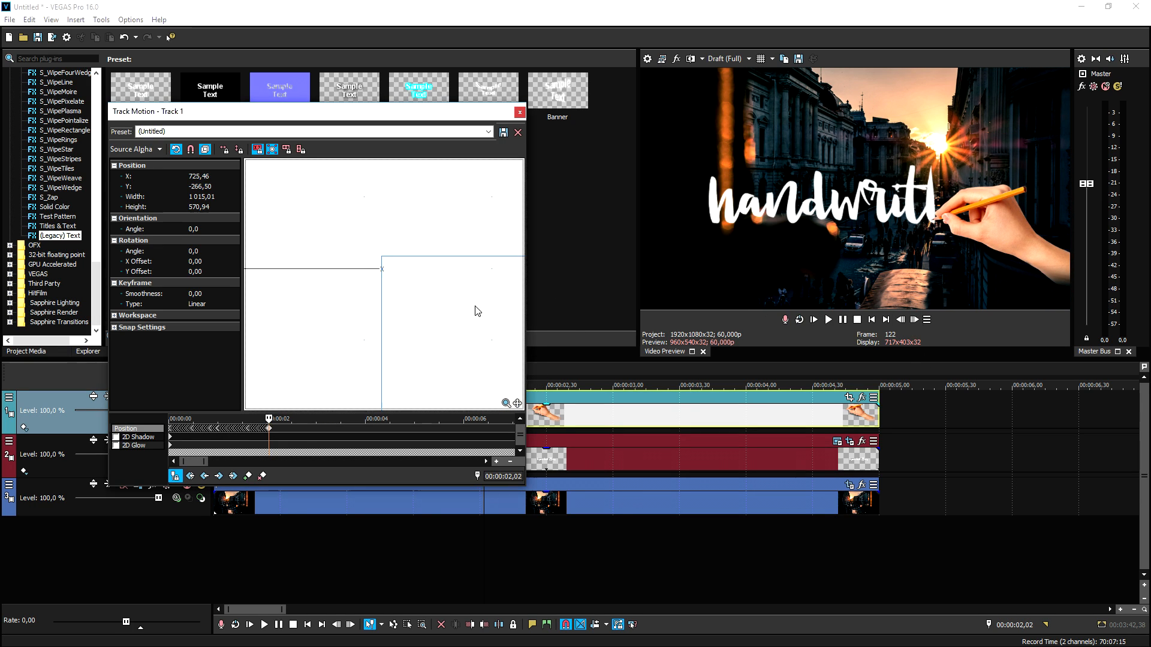
- Continue the hand's position keyframes after 00:00:02,02, moving the pencil from the "tt" towards the "e"
key("alt+Right")
left_click_drag(468, 318, 491, 244)
left_click(914, 320)
left_click(915, 320)
left_click(914, 319)
left_click(915, 320)
left_click(915, 319)
left_click_drag(530, 293, 531, 293)
left_click_drag(502, 276, 526, 297)
- Reposition the hand frame by frame up to 00:00:02,22, keeping the pencil tip on the final "n"
left_click(915, 319)
left_click(915, 319)
left_click(915, 319)
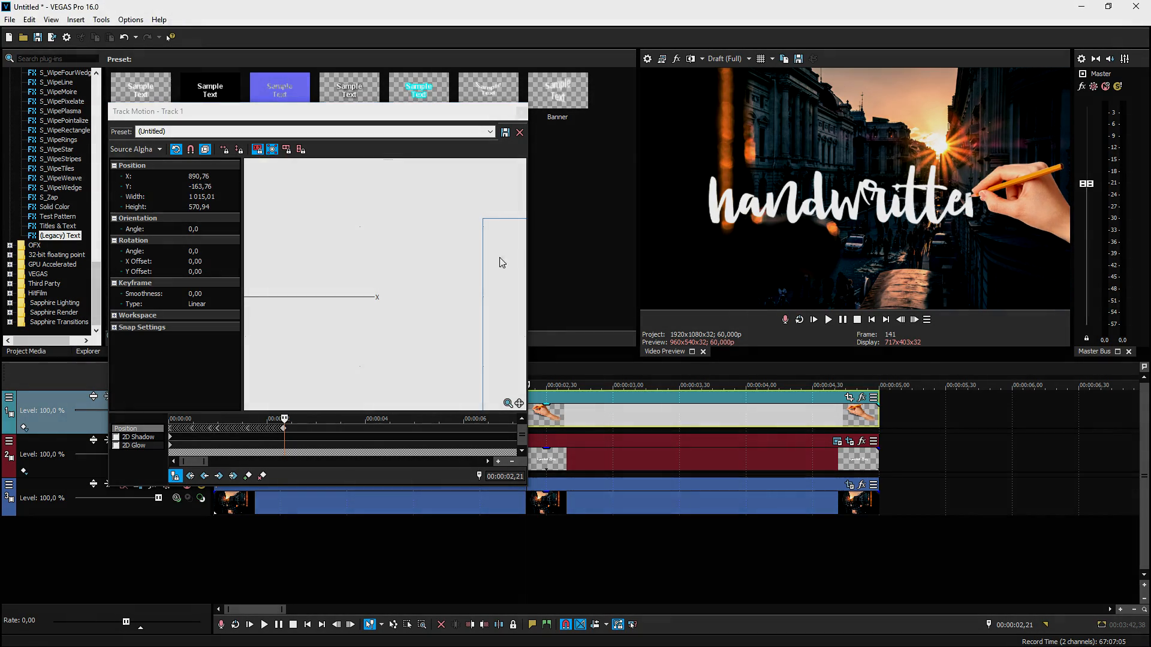
left_click(915, 320)
left_click(914, 320)
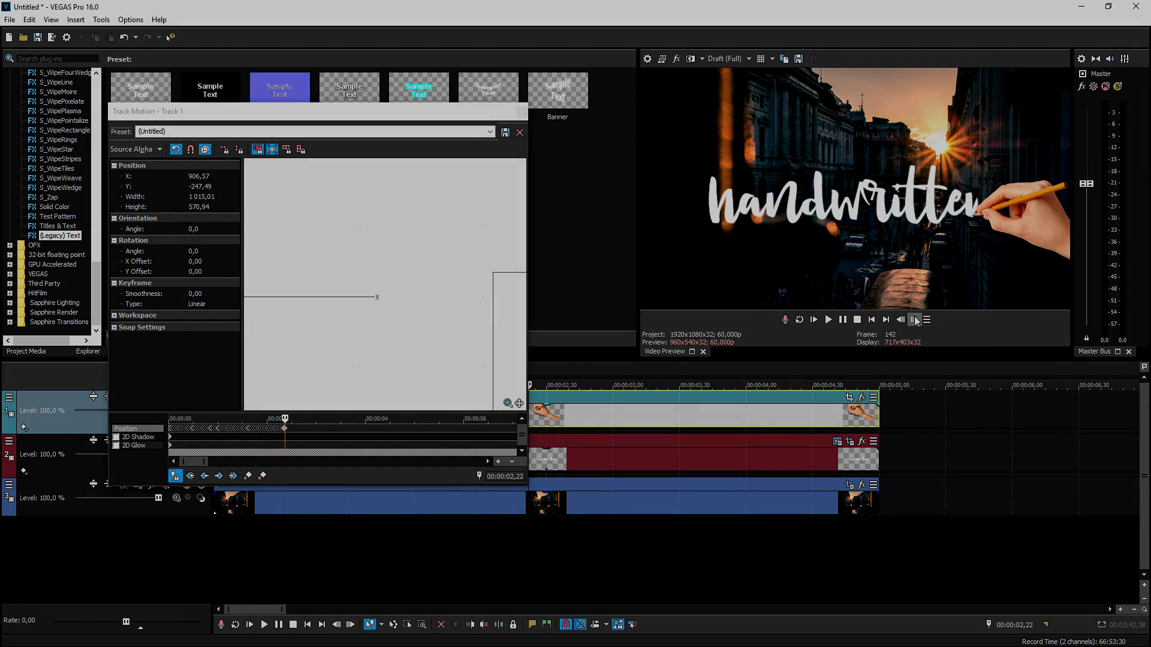